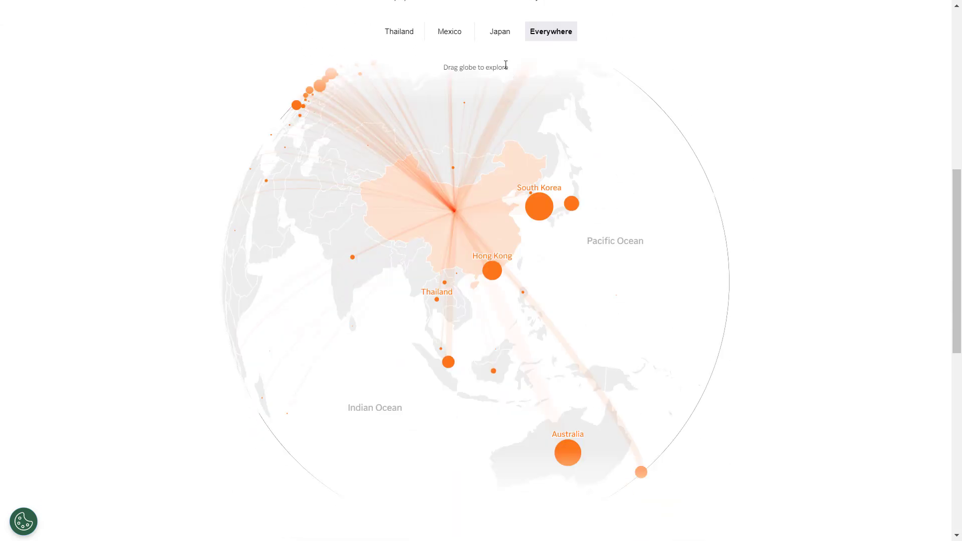
# Compare the AP globe's Japan, Mexico, Thailand and Everywhere views, then filter the Power BI globe to Pakistan
pyautogui.click(500, 33)
pyautogui.click(447, 31)
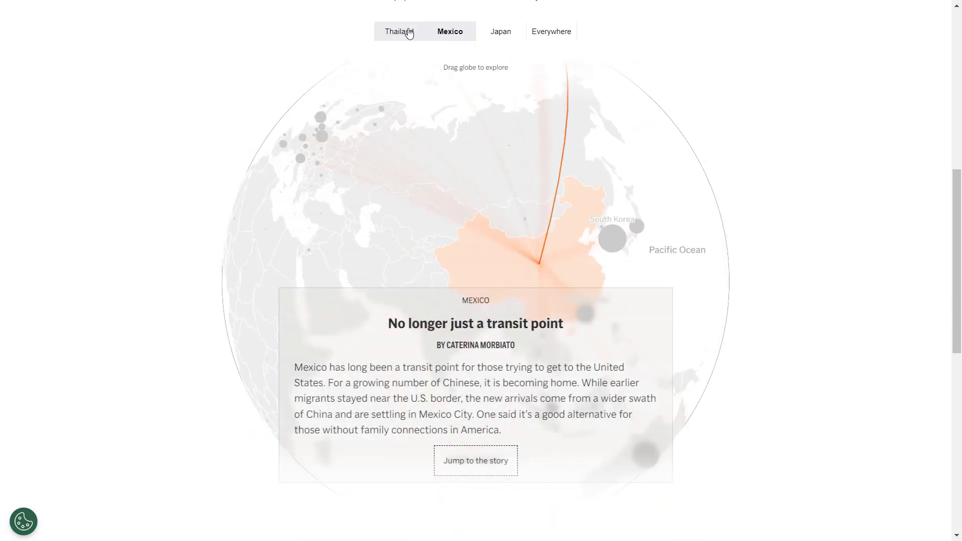
pyautogui.click(398, 31)
pyautogui.click(545, 33)
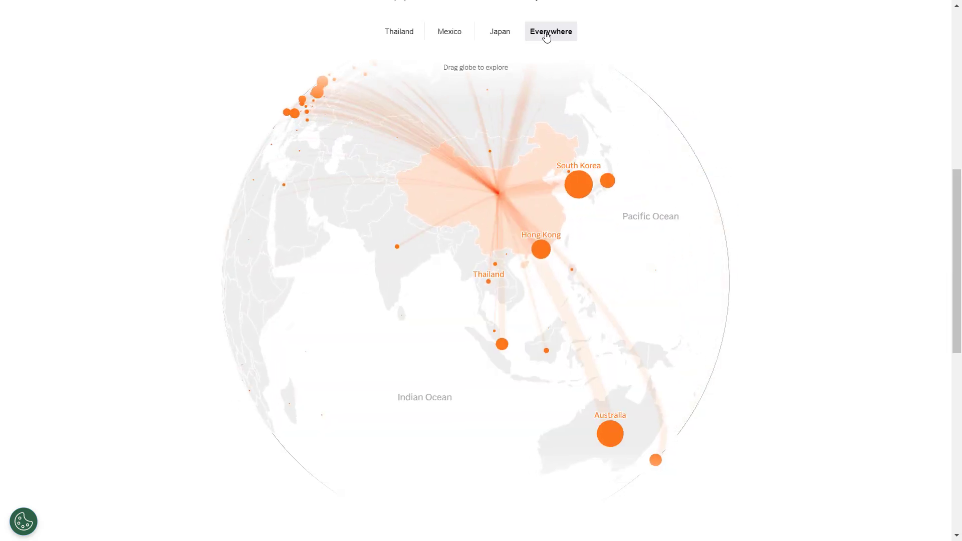
pyautogui.moveTo(546, 206); pyautogui.dragTo(612, 361)
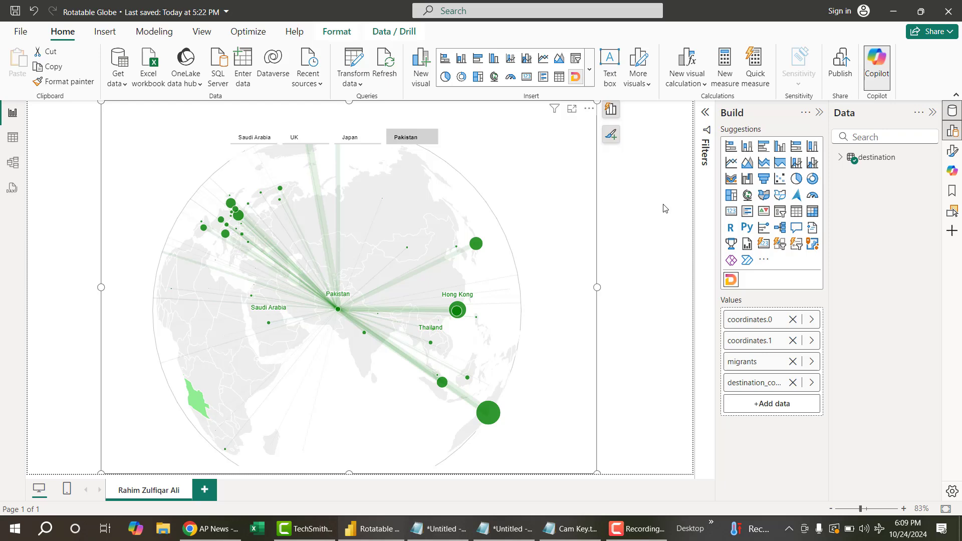
pyautogui.click(353, 141)
pyautogui.click(406, 142)
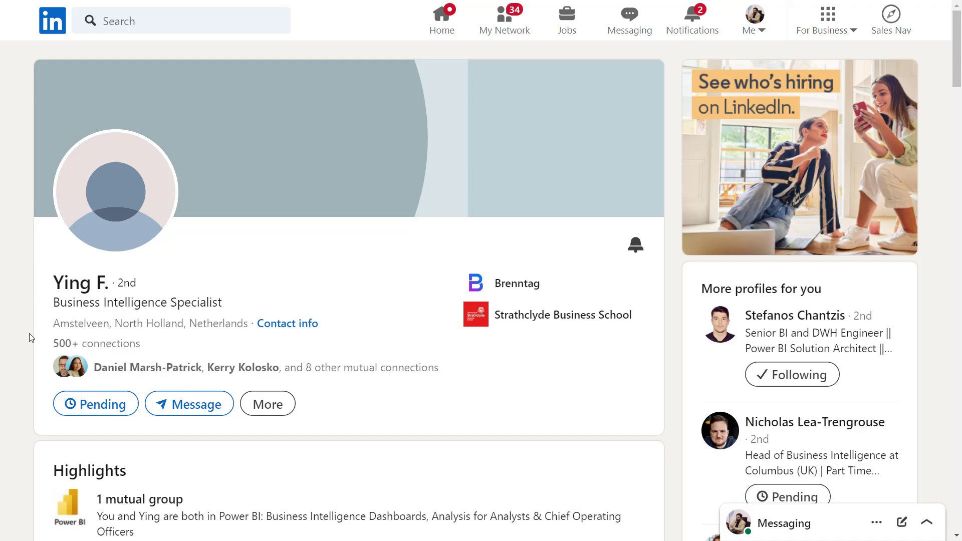
# Read the LinkedIn profile's About, Featured and Activity sections, including the Vega migration-globe post
pyautogui.tripleClick(72, 288)
pyautogui.scroll(-8, 470, 364)
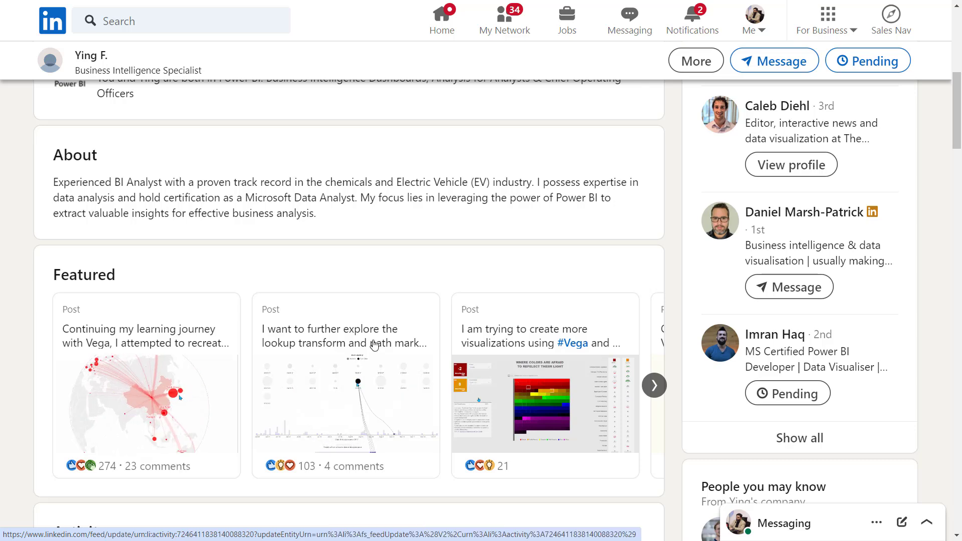
pyautogui.scroll(10, 373, 344)
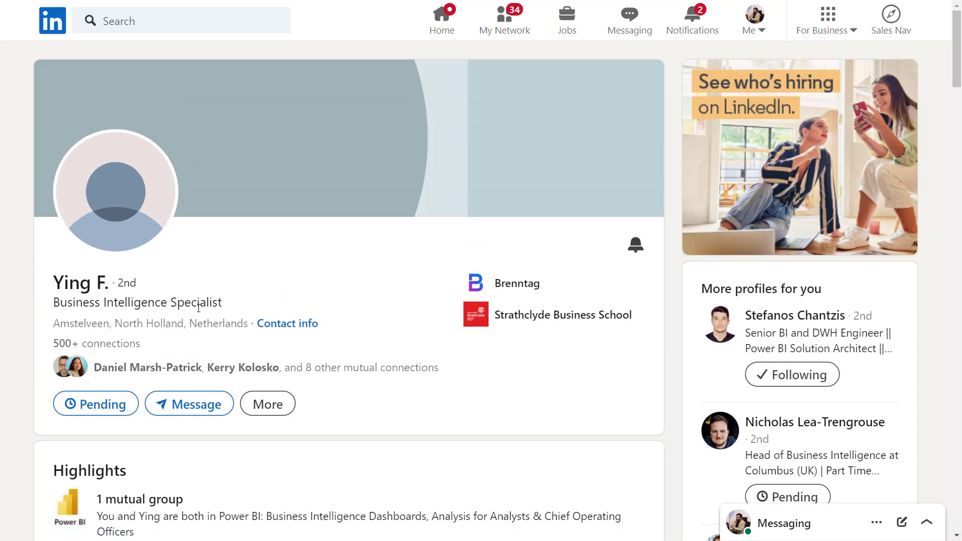
pyautogui.scroll(-9, 334, 382)
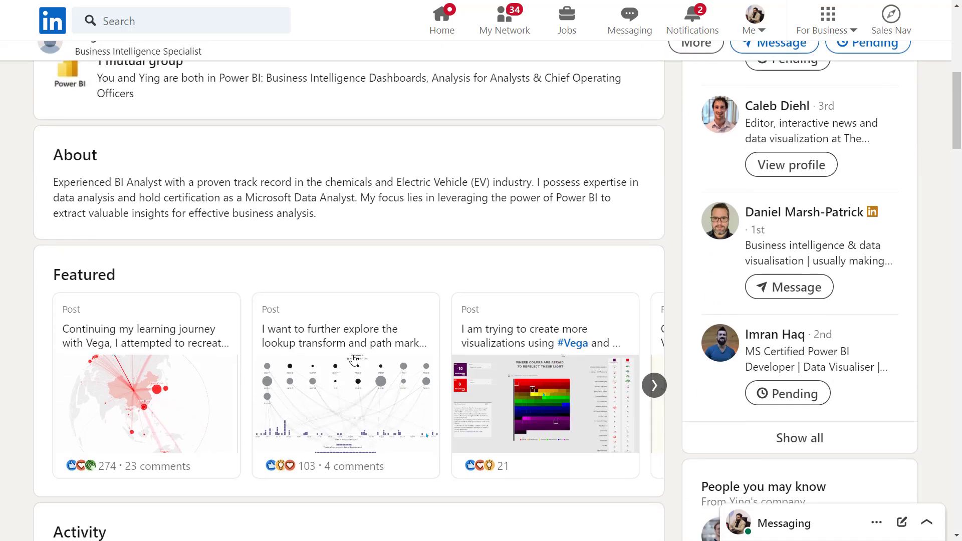
pyautogui.scroll(-3, 373, 345)
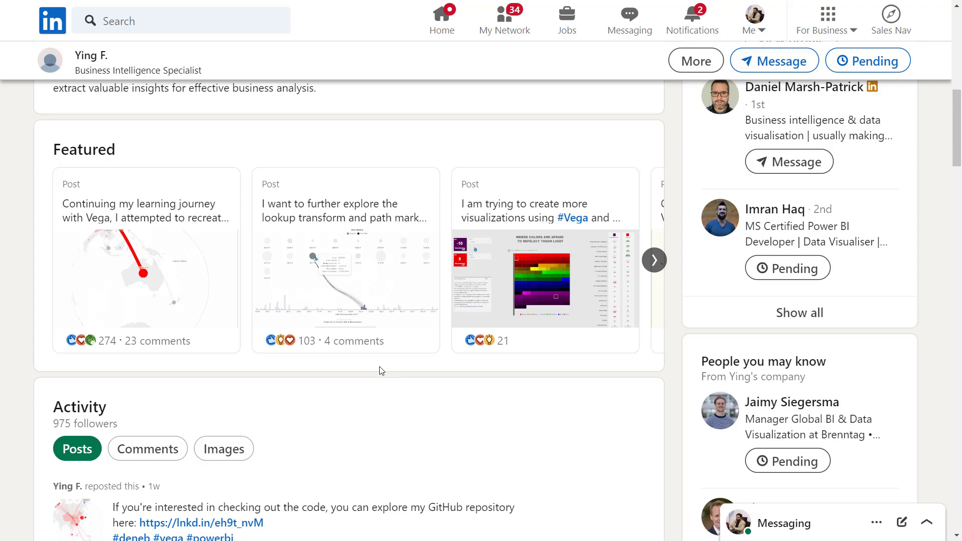
pyautogui.scroll(10, 382, 371)
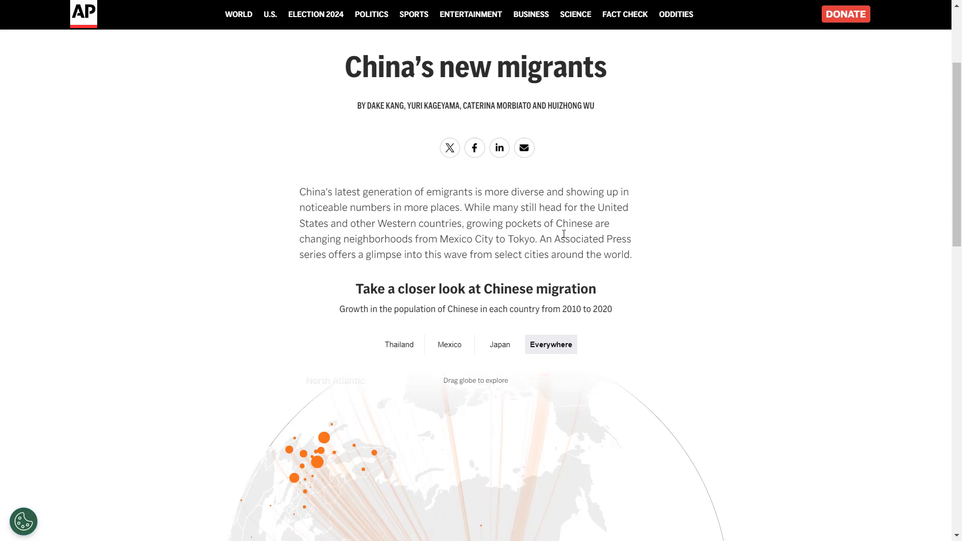
# Rotate the AP News China migration globe to show Australia, then recentre on China and Europe
pyautogui.scroll(-1, 564, 234)
pyautogui.scroll(-5, 564, 233)
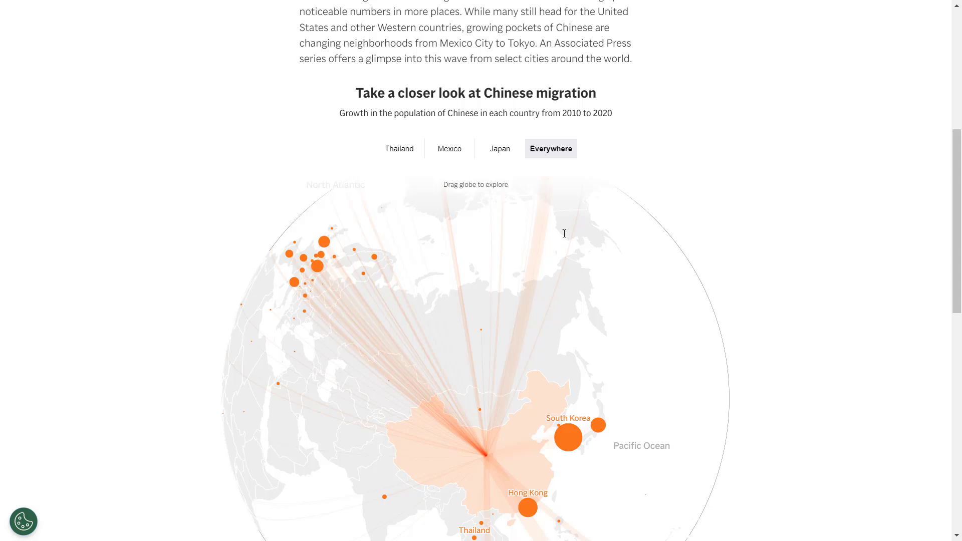
pyautogui.scroll(4, 563, 231)
pyautogui.scroll(-4, 563, 232)
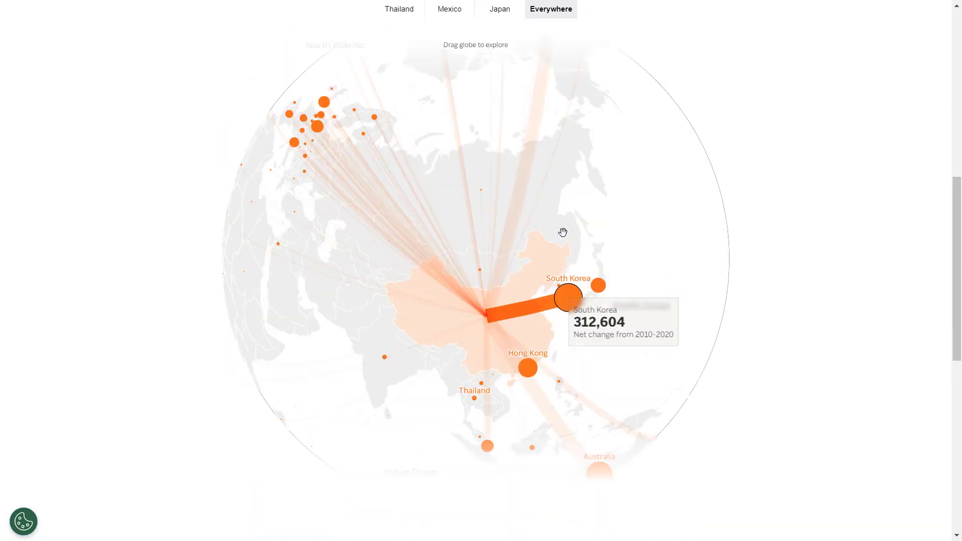
pyautogui.scroll(6, 563, 233)
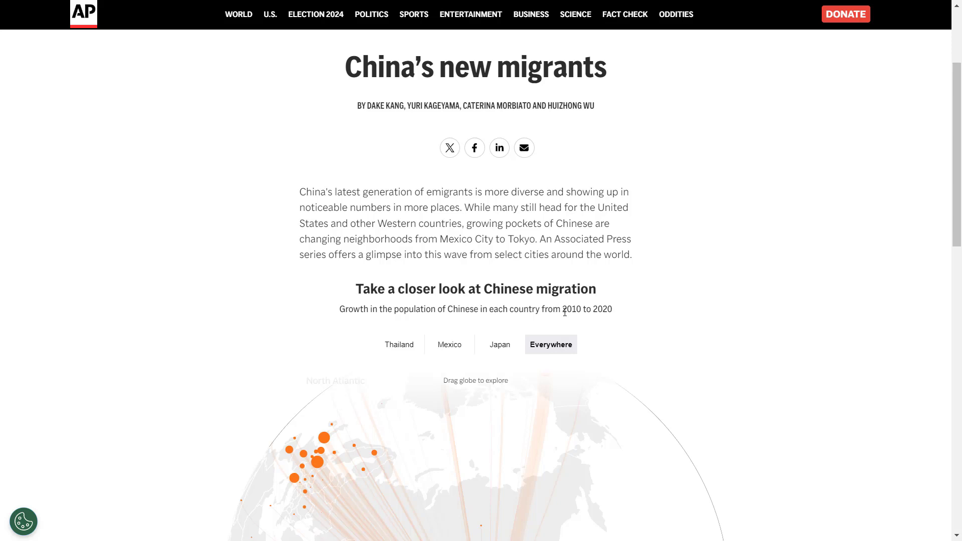
pyautogui.scroll(-6, 616, 314)
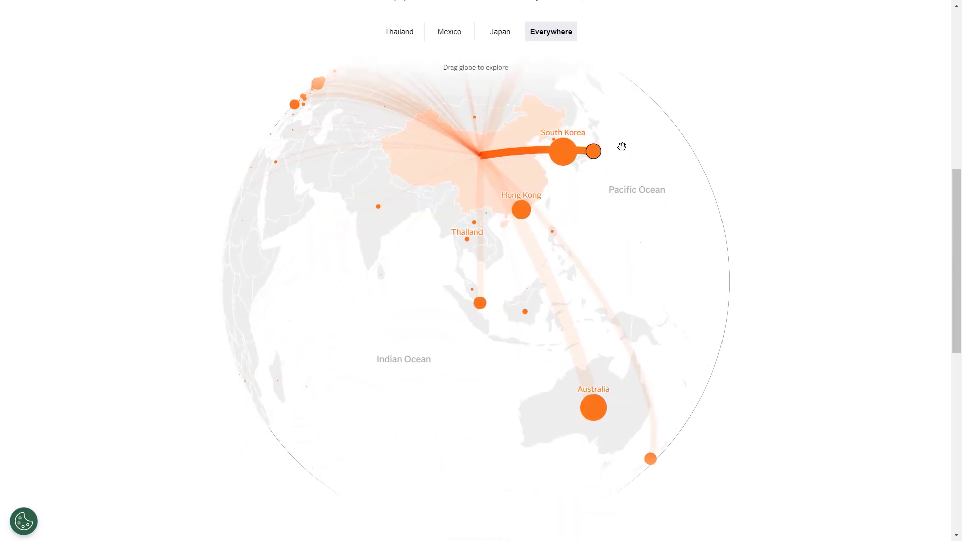
pyautogui.moveTo(621, 149); pyautogui.dragTo(498, 225)
pyautogui.moveTo(641, 218); pyautogui.dragTo(694, 221)
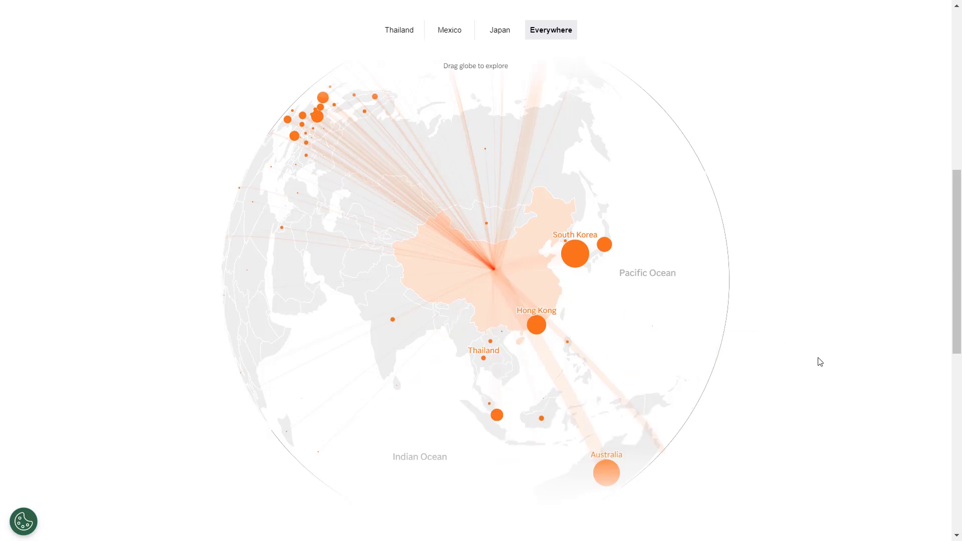
# Check the credit line naming the U.N. Department of Economic and Social Affairs as the data source
pyautogui.scroll(-4, 819, 361)
pyautogui.moveTo(420, 400); pyautogui.dragTo(584, 408)
pyautogui.click(602, 405)
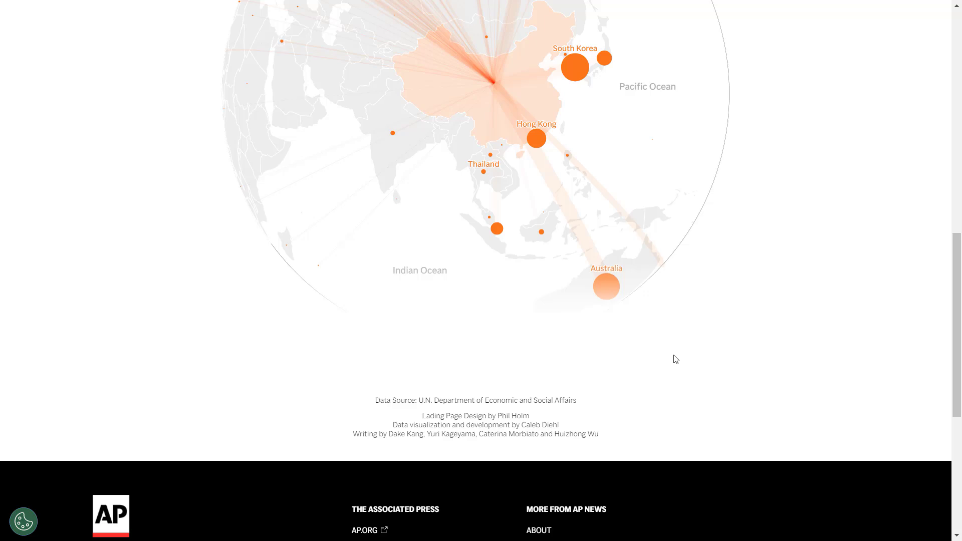
pyautogui.scroll(12, 673, 357)
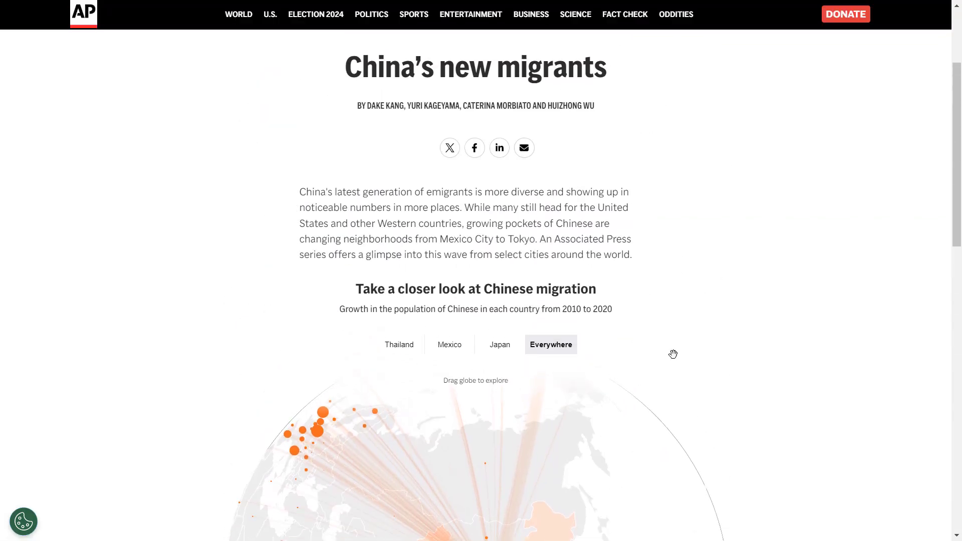
pyautogui.scroll(-6, 674, 356)
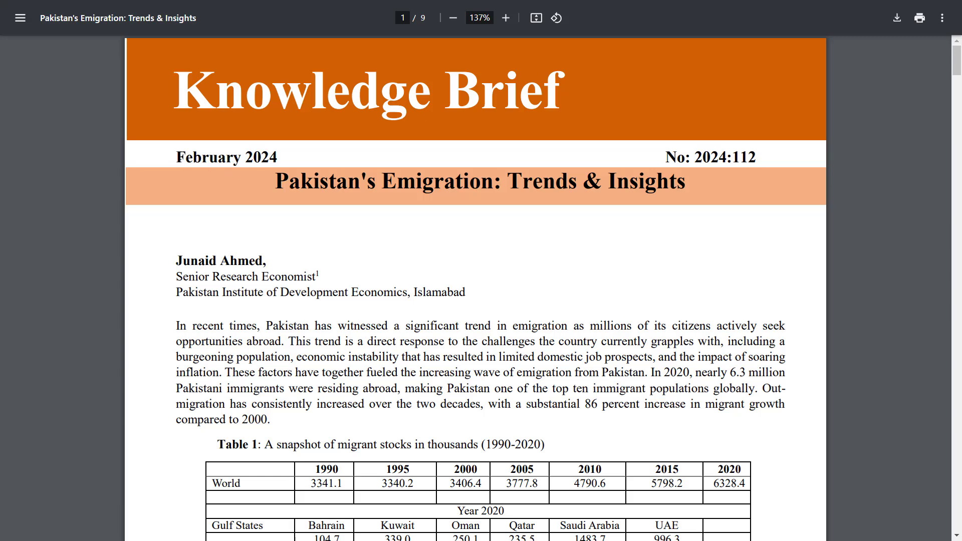
# Note the brief's February 2024 publication date and scroll past Table 1 to the Table 2 title
pyautogui.moveTo(179, 157); pyautogui.dragTo(287, 157)
pyautogui.click(295, 160)
pyautogui.scroll(-6, 670, 243)
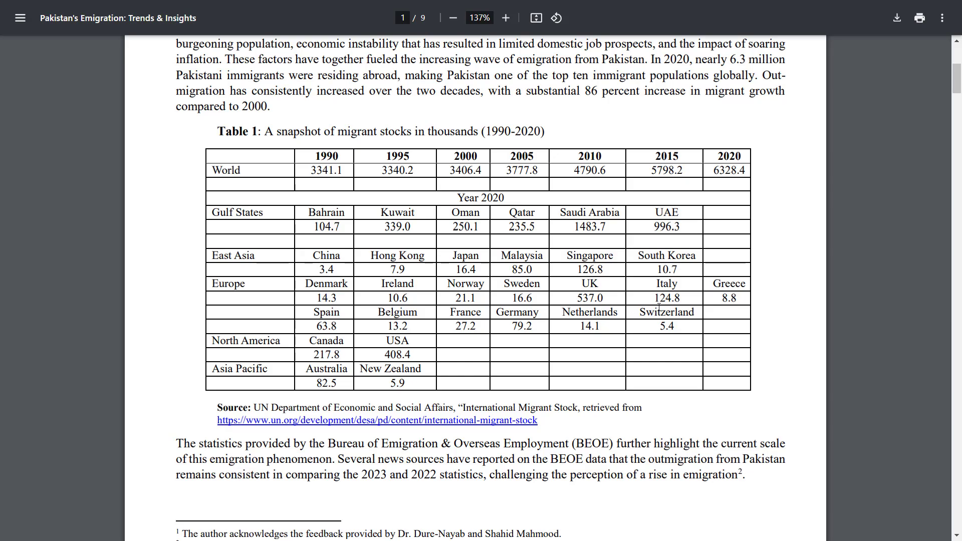
pyautogui.scroll(-15, 658, 308)
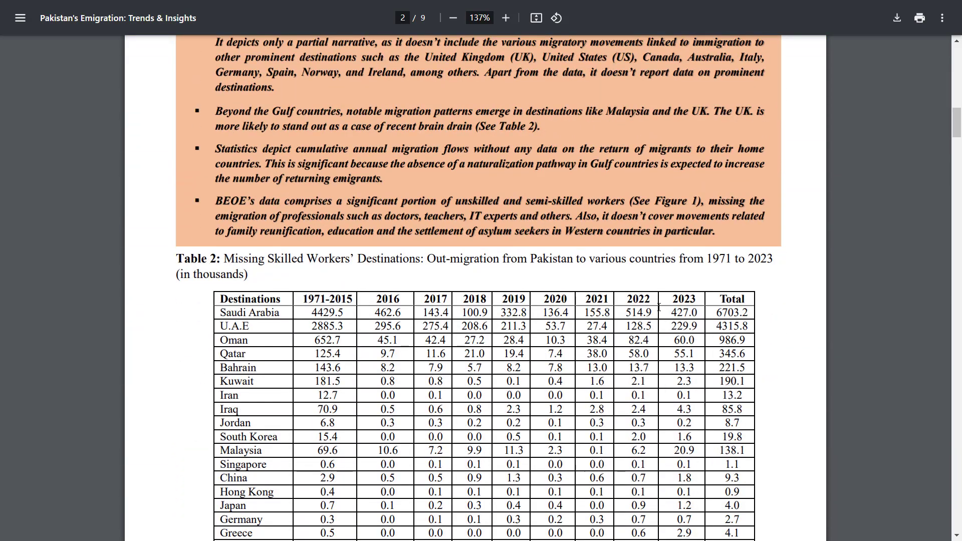
pyautogui.scroll(-4, 658, 308)
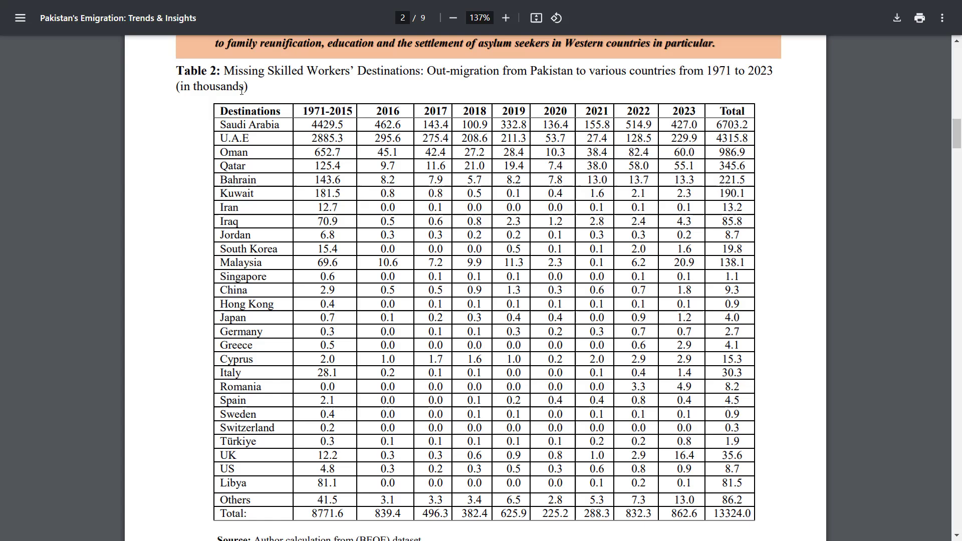
pyautogui.moveTo(224, 71); pyautogui.dragTo(364, 74)
pyautogui.click(525, 91)
# Scroll between page 3's Figure 1 and Table 2 to read the out-migration rows by destination
pyautogui.scroll(-10, 556, 349)
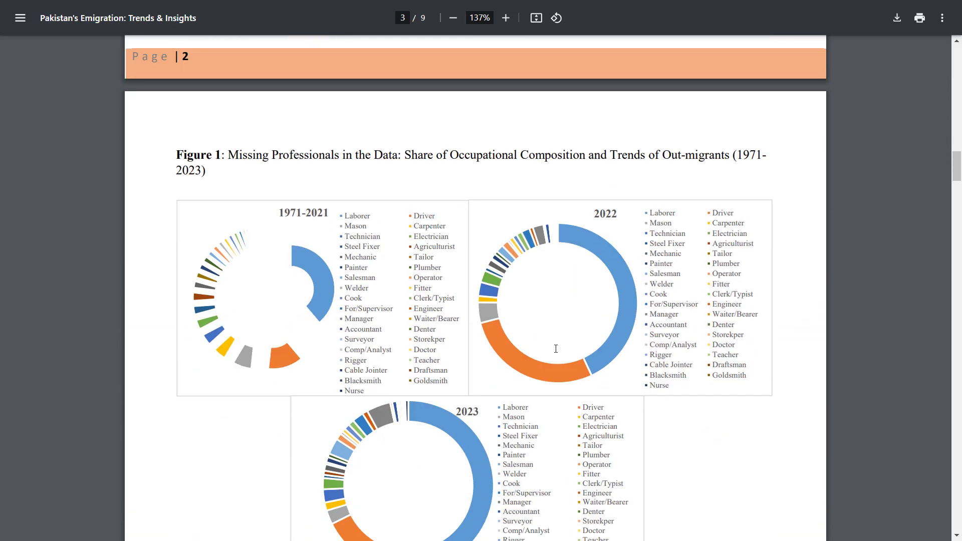
pyautogui.scroll(-2, 556, 349)
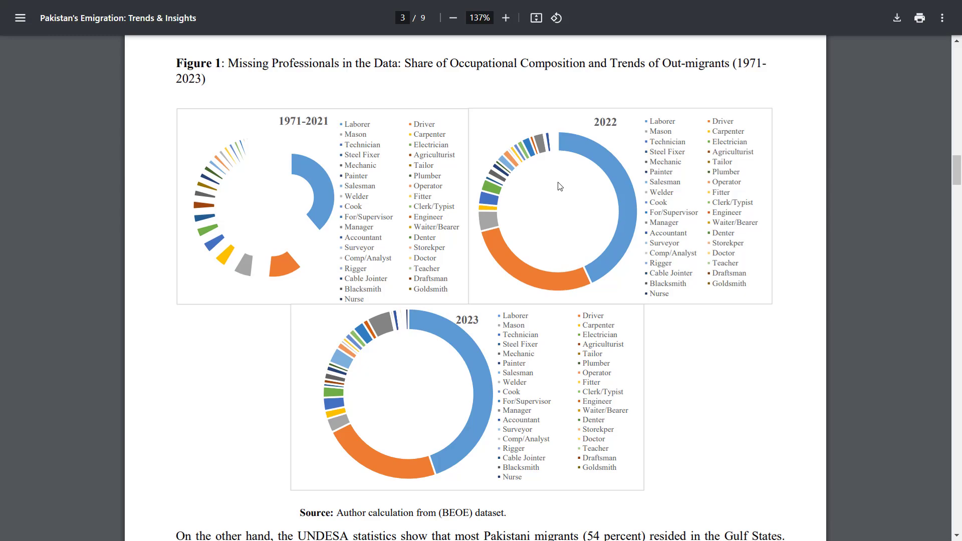
pyautogui.scroll(7, 582, 179)
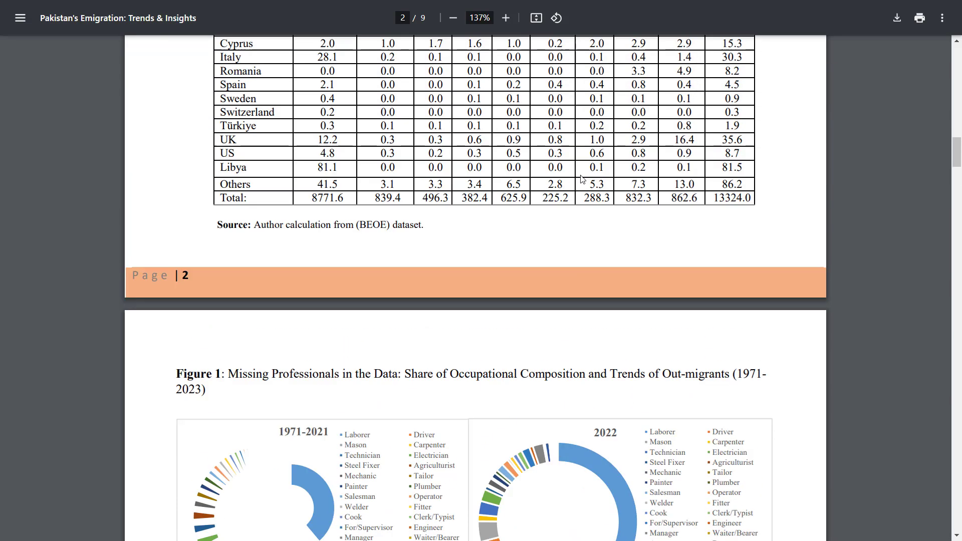
pyautogui.scroll(5, 583, 179)
pyautogui.scroll(-8, 582, 179)
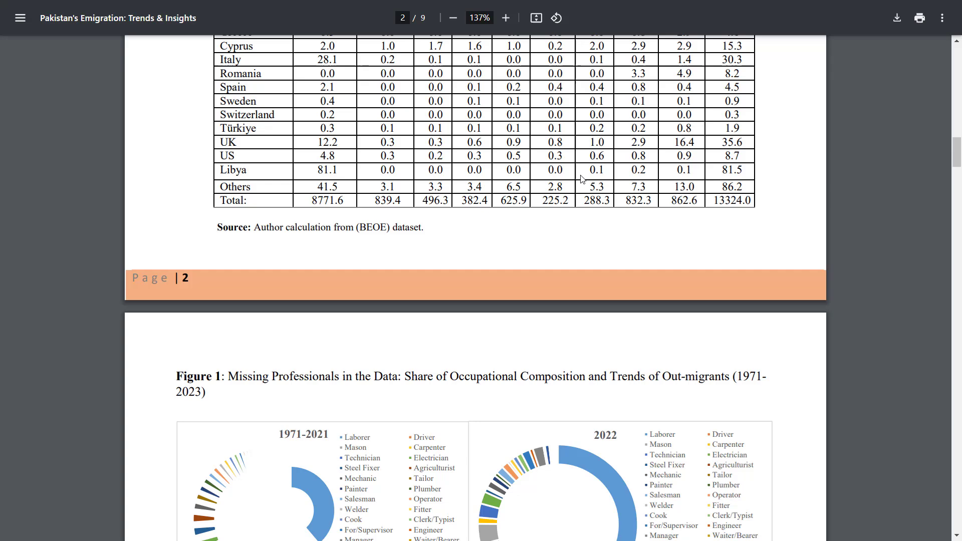
pyautogui.scroll(-4, 580, 175)
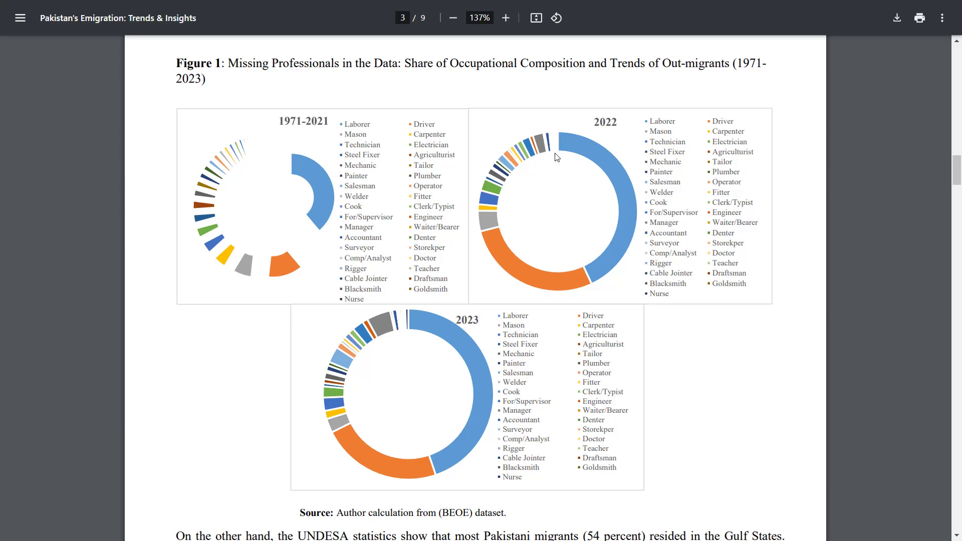
pyautogui.scroll(13, 556, 157)
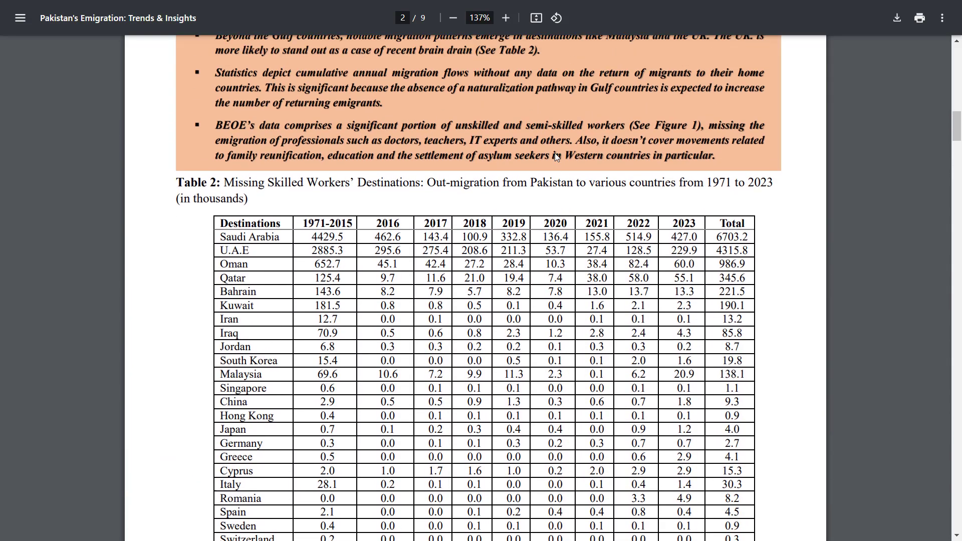
pyautogui.scroll(-5, 556, 157)
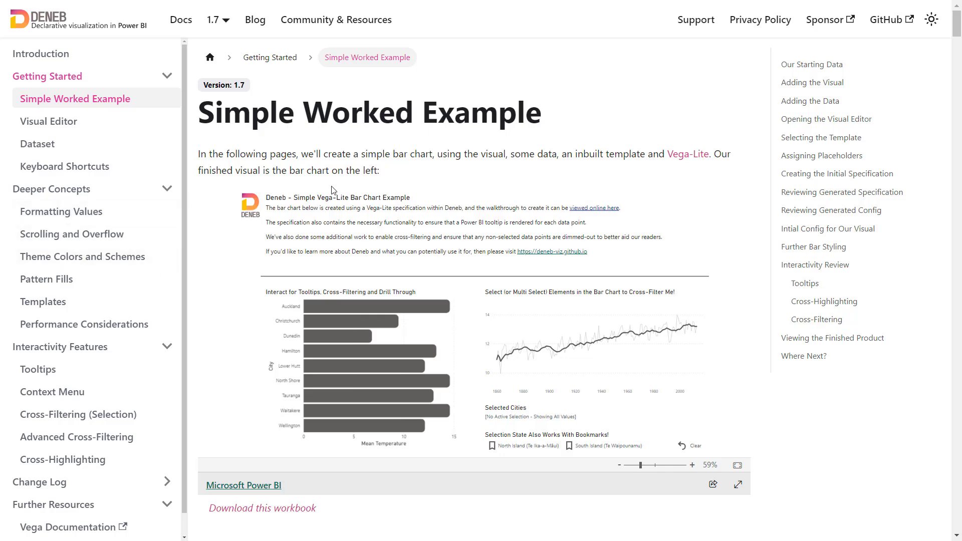
# Read through the Simple Worked Example down to its finished Vega-Lite bar chart
pyautogui.scroll(-9, 461, 216)
pyautogui.scroll(-12, 460, 216)
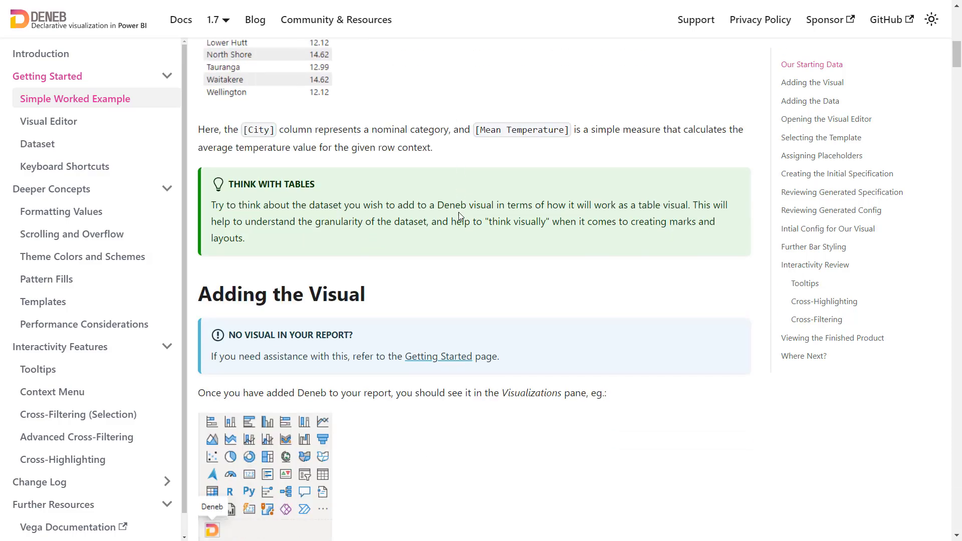
pyautogui.scroll(-15, 460, 216)
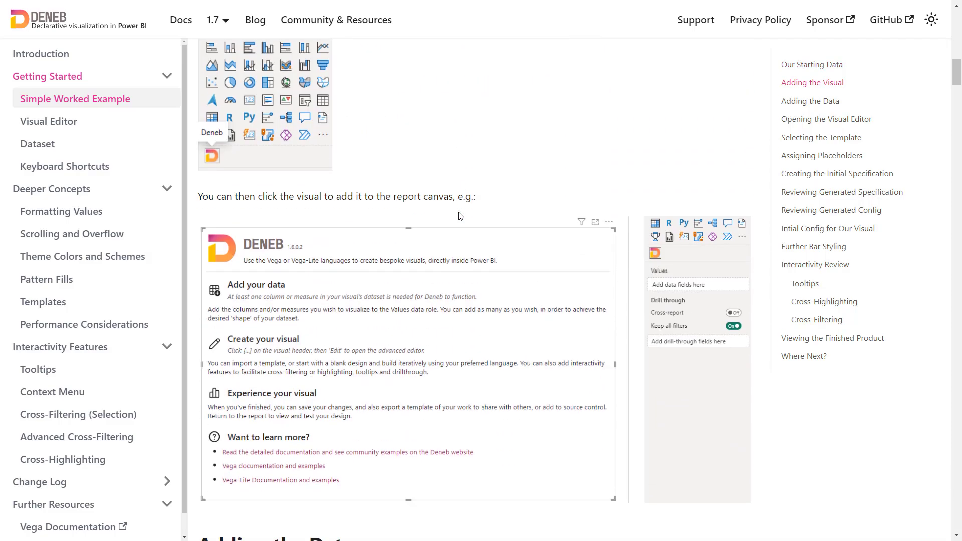
pyautogui.scroll(-10, 460, 216)
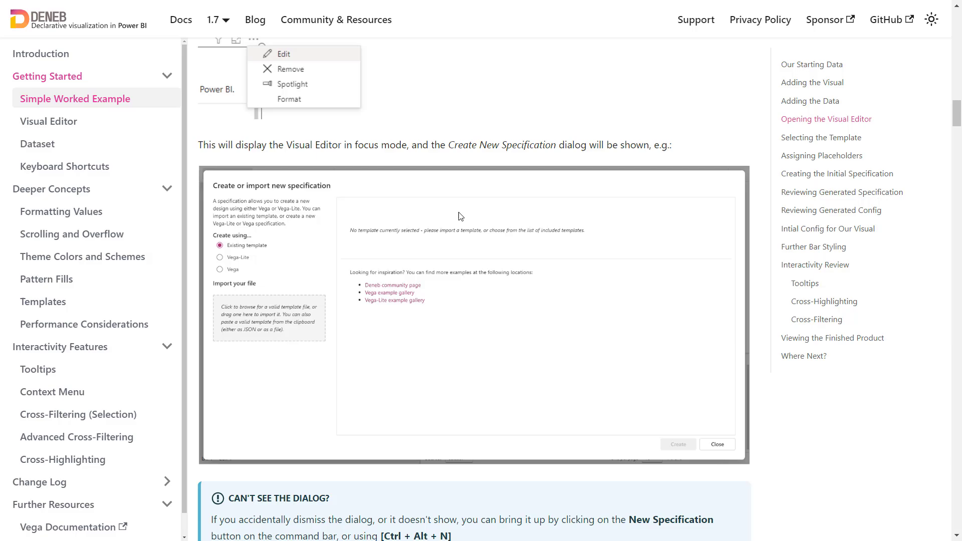
pyautogui.scroll(-14, 460, 216)
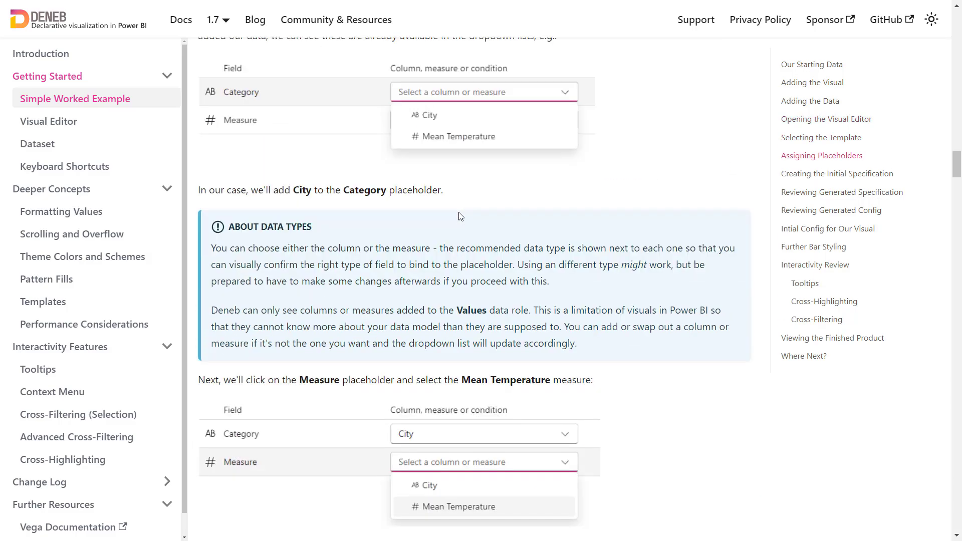
pyautogui.scroll(-10, 461, 216)
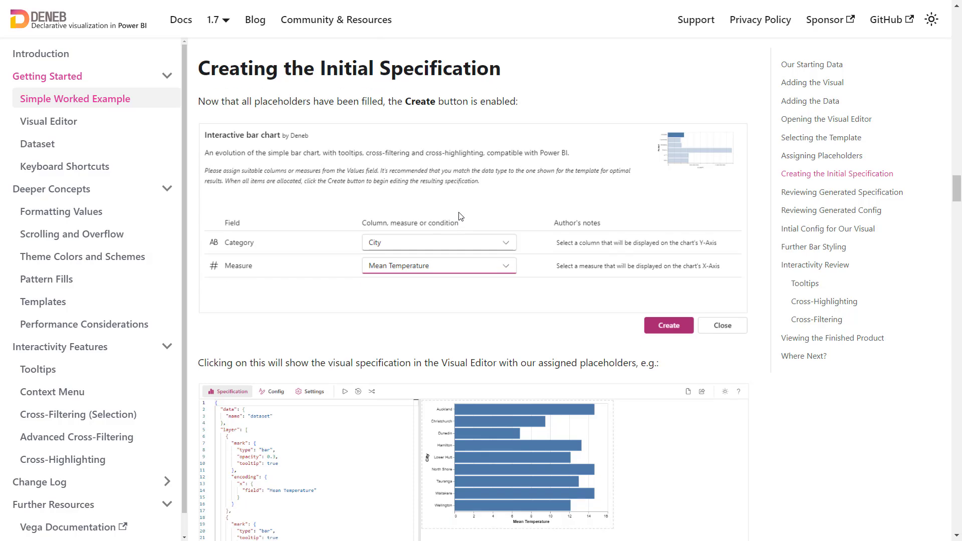
pyautogui.scroll(-5, 460, 217)
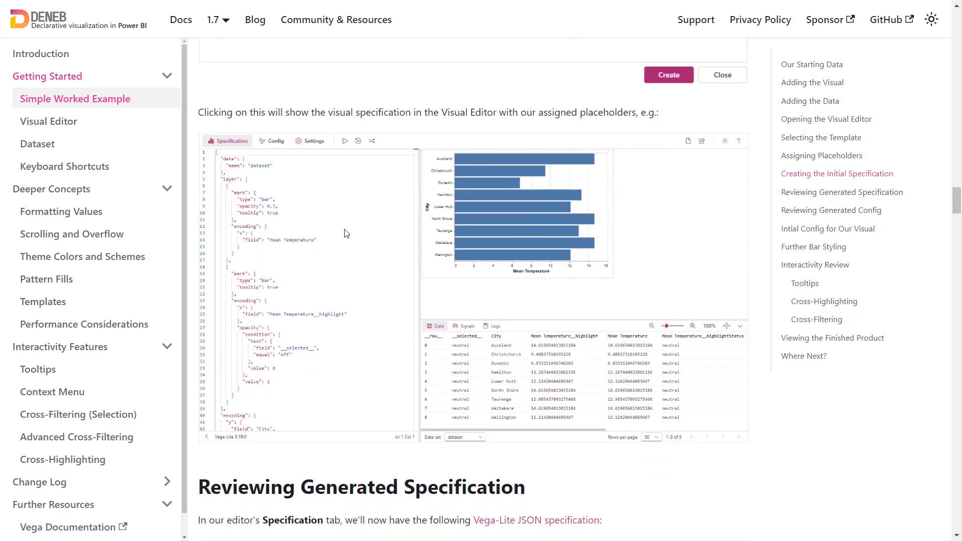
# Go to the Visual Editor guide and read its editor pane sections down to Settings Pane
pyautogui.hotkey('alt', 'Left')
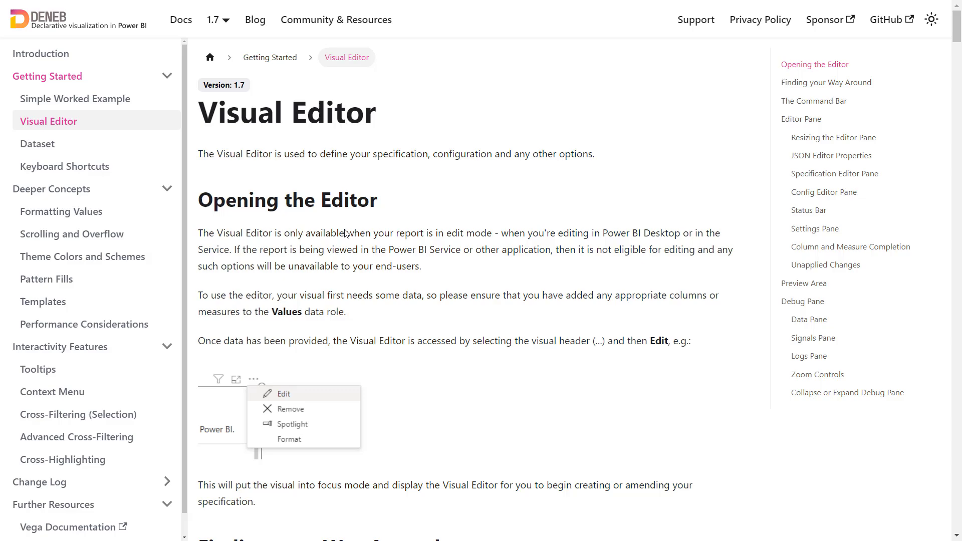
pyautogui.scroll(-10, 530, 211)
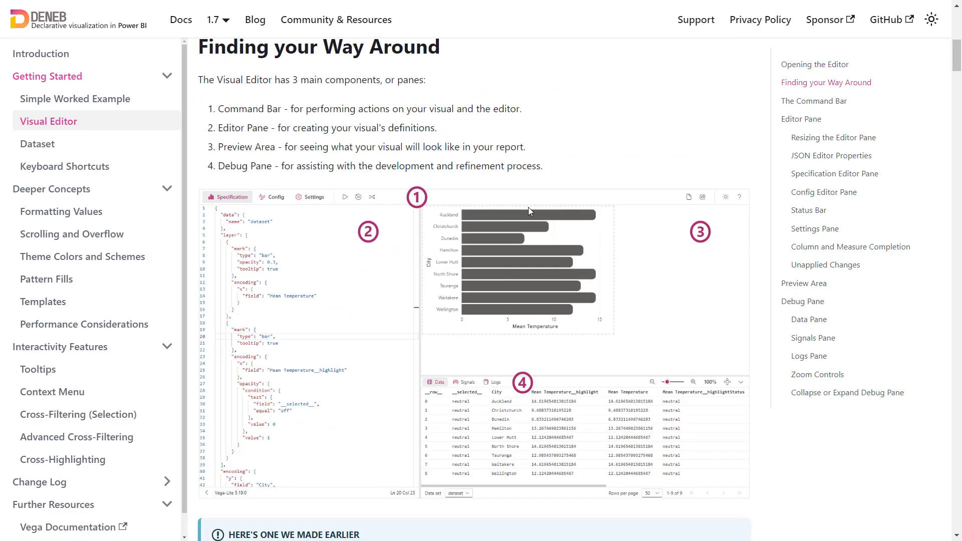
pyautogui.scroll(-8, 528, 207)
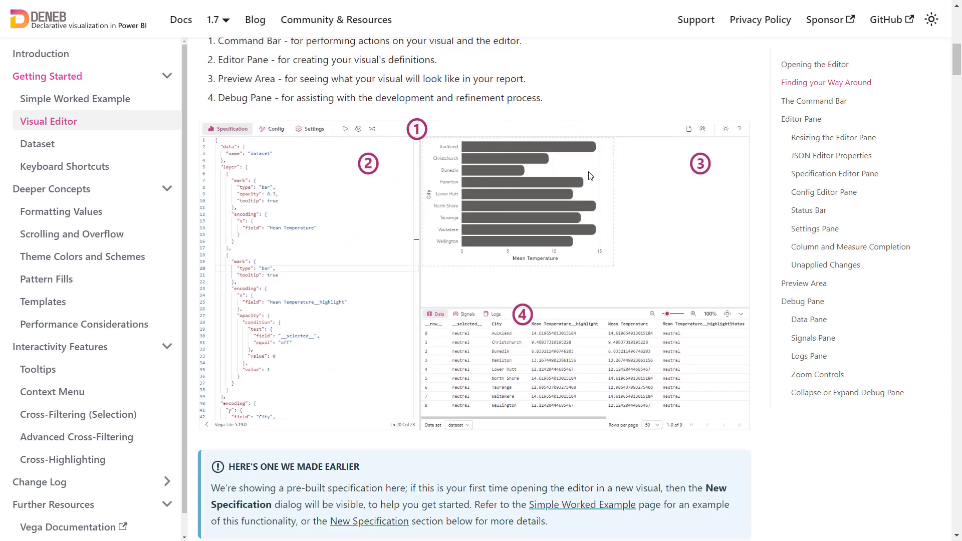
pyautogui.scroll(-12, 590, 175)
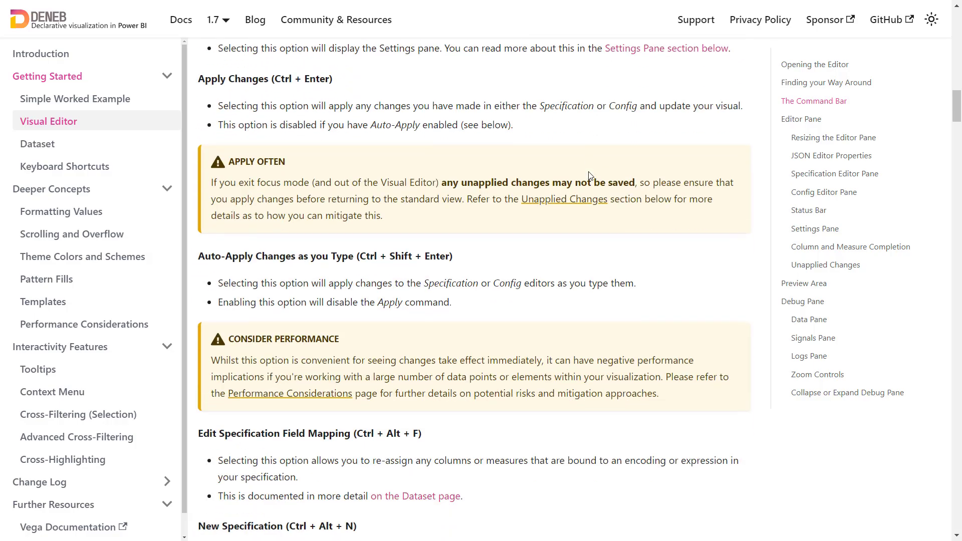
pyautogui.scroll(-14, 590, 175)
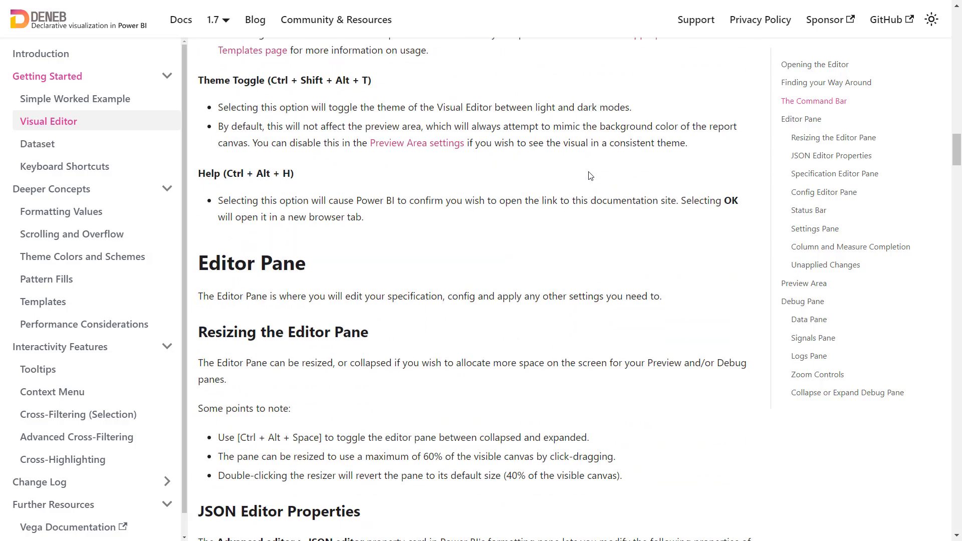
pyautogui.scroll(-14, 591, 175)
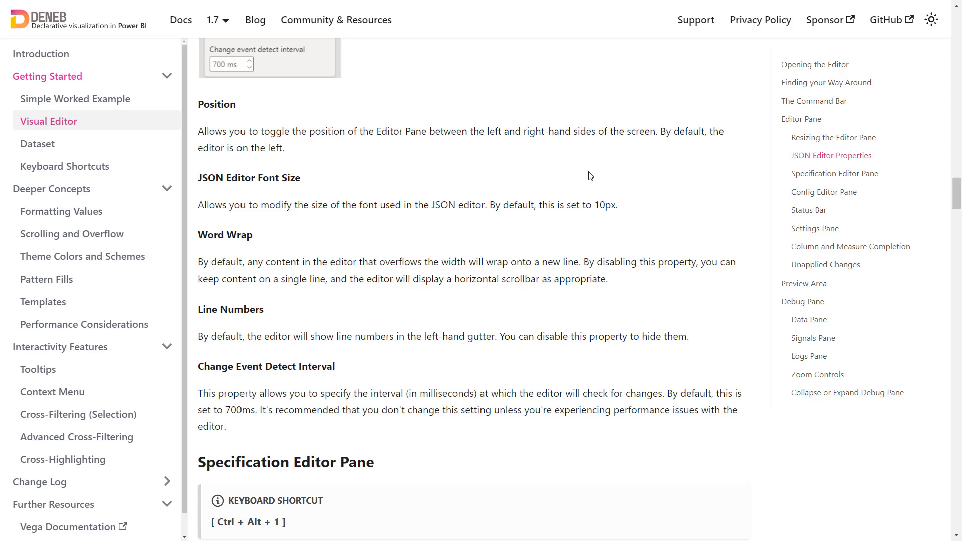
pyautogui.scroll(-16, 590, 172)
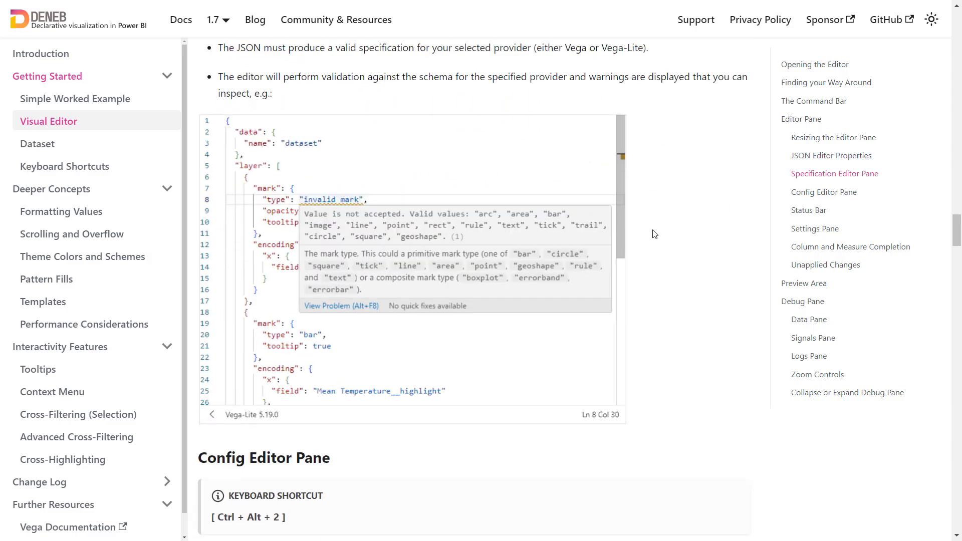
pyautogui.scroll(-10, 654, 234)
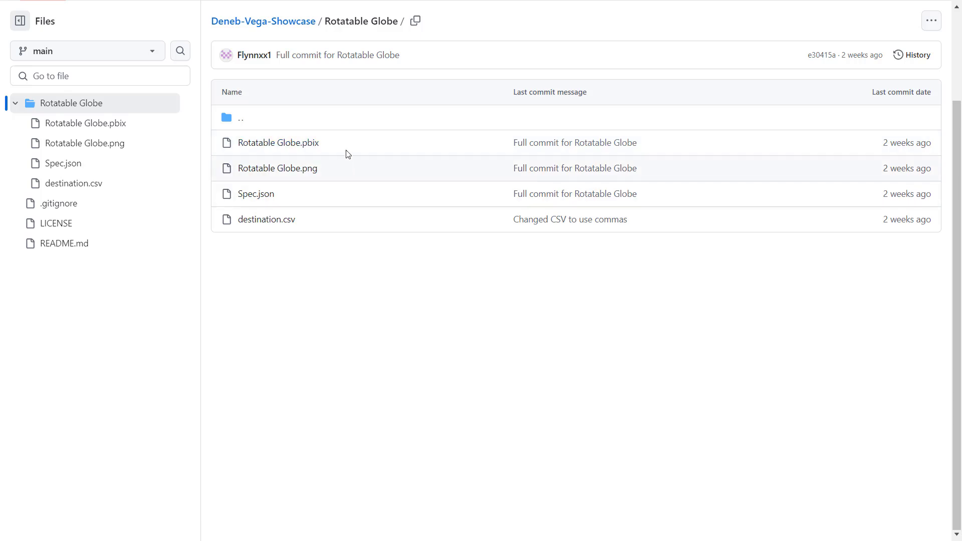
# Open the Deneb-Vega-Showcase LICENSE file and read the full MIT License text
pyautogui.click(57, 224)
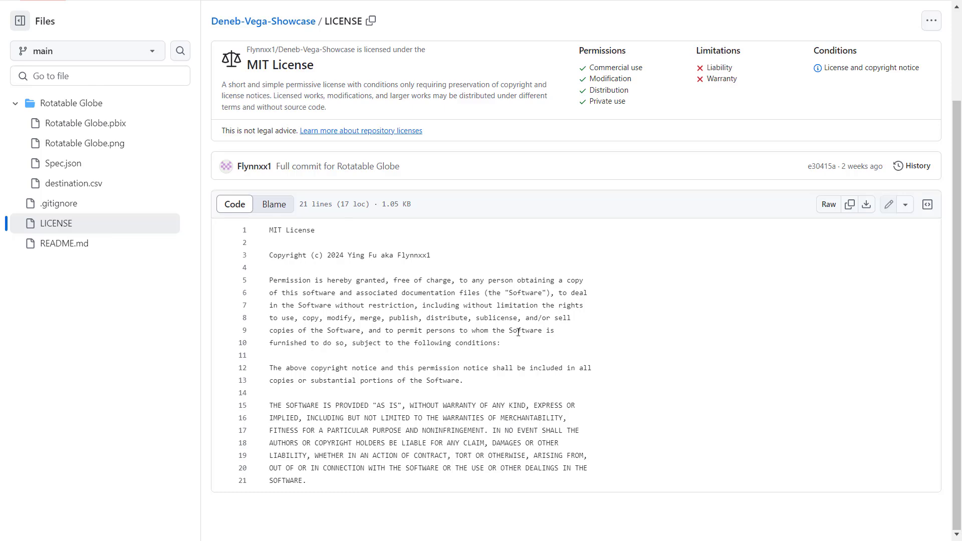
pyautogui.scroll(3, 518, 332)
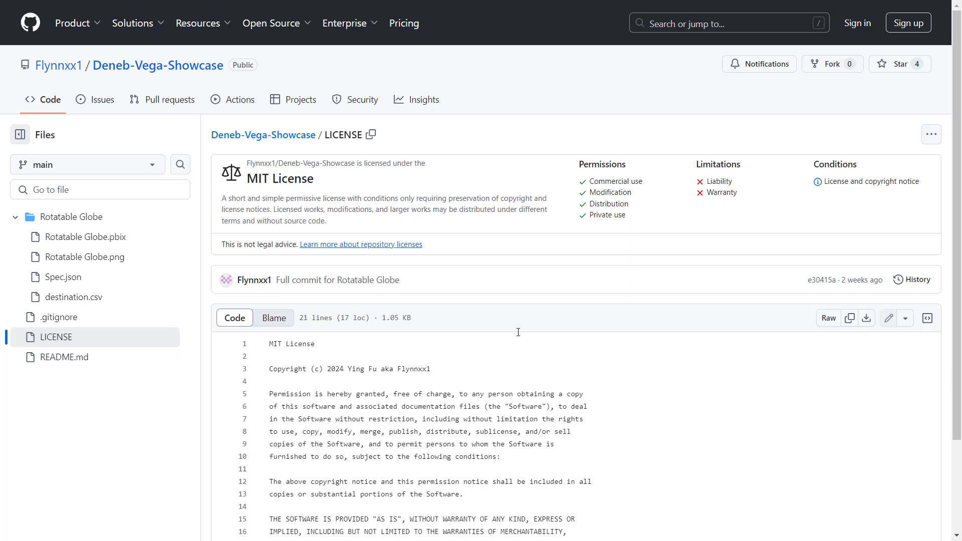
pyautogui.scroll(-3, 518, 333)
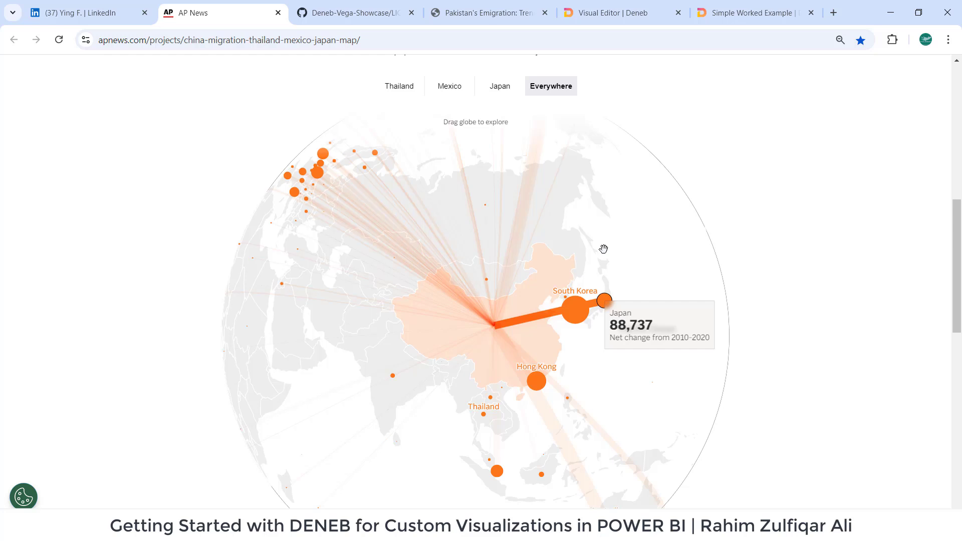
# Drag the AP News globe to rotate its orange Everywhere-view migration arcs
pyautogui.moveTo(492, 337); pyautogui.dragTo(485, 280)
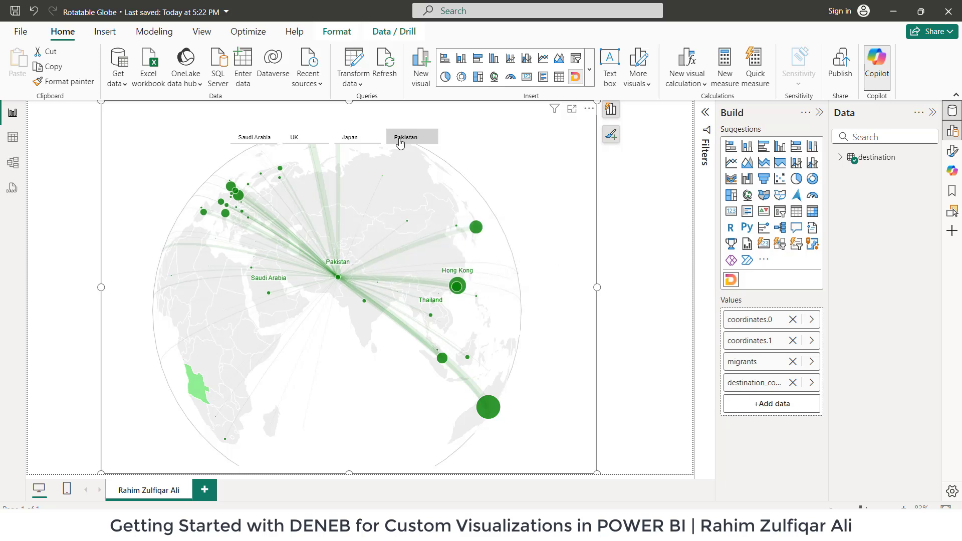
pyautogui.click(353, 139)
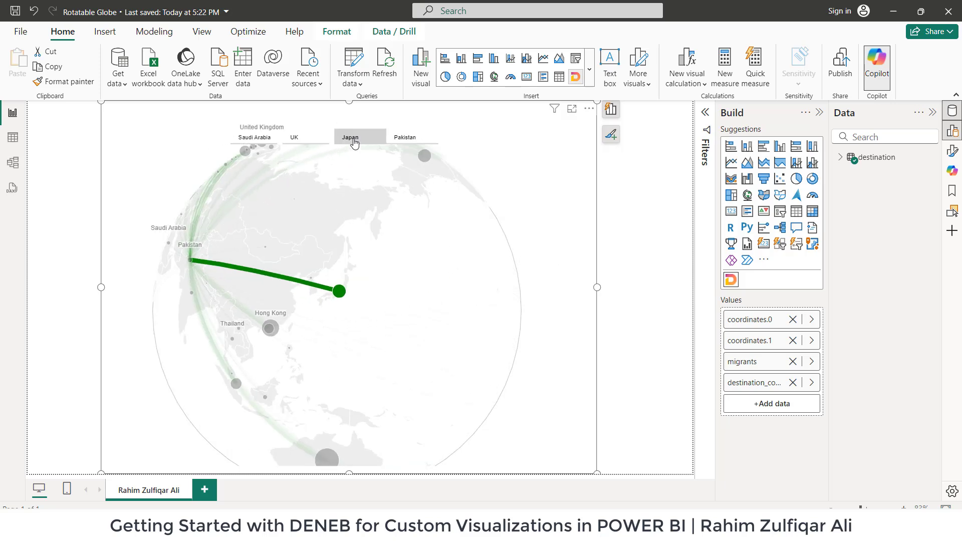
pyautogui.click(405, 138)
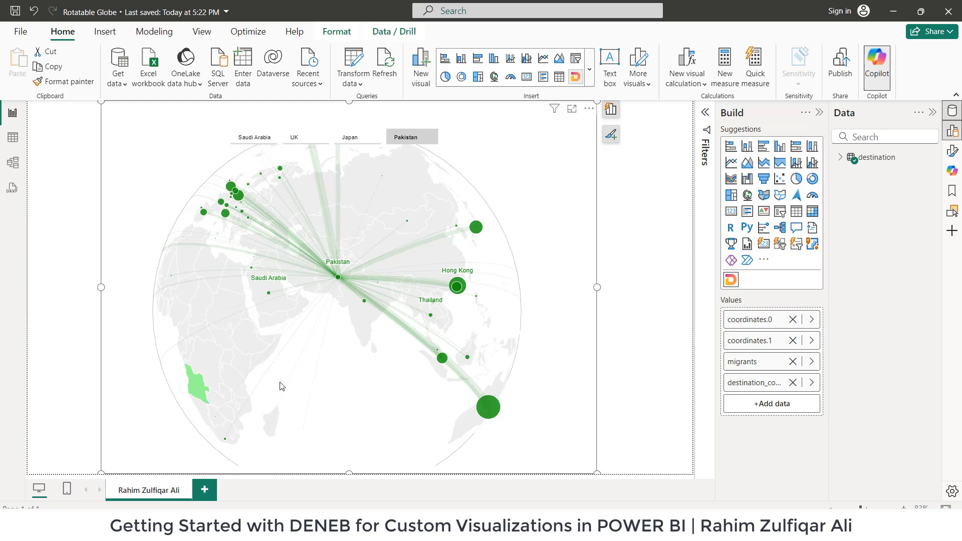
pyautogui.moveTo(334, 361); pyautogui.dragTo(413, 335)
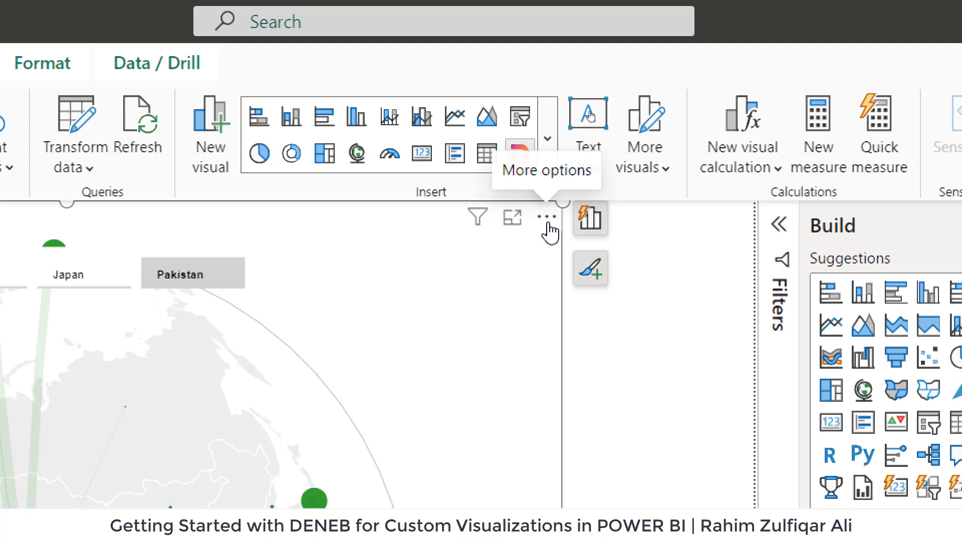
# Open the globe visual in the Deneb editor, then go back to the report
pyautogui.click(548, 224)
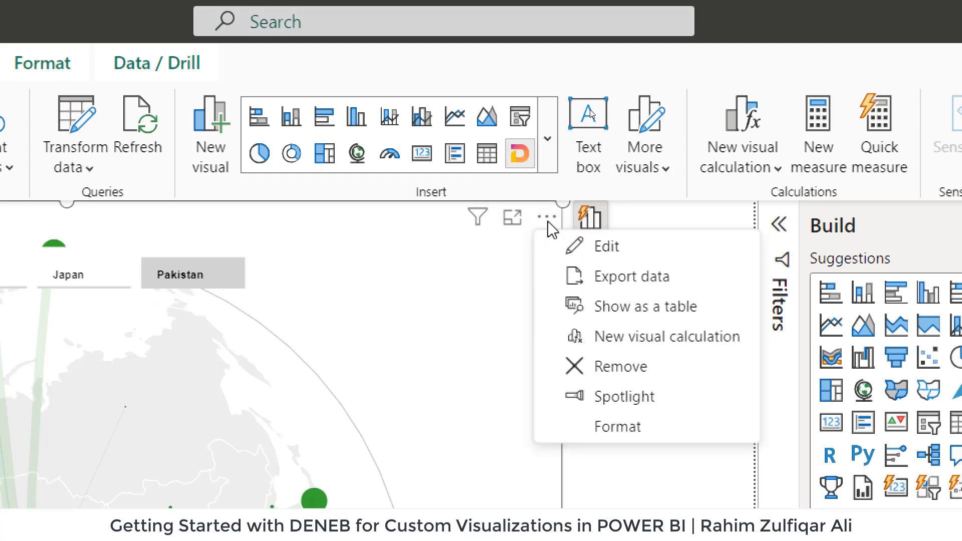
pyautogui.click(603, 253)
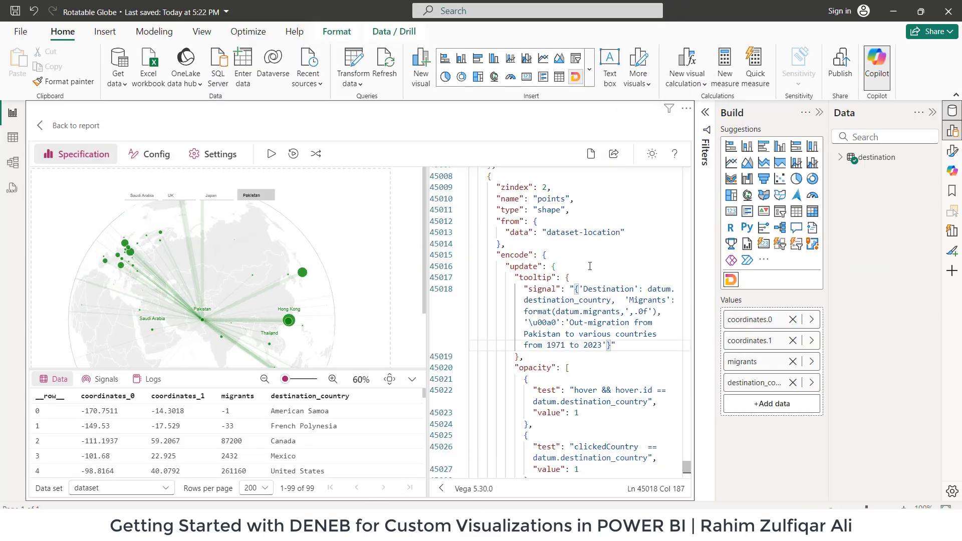
pyautogui.click(69, 128)
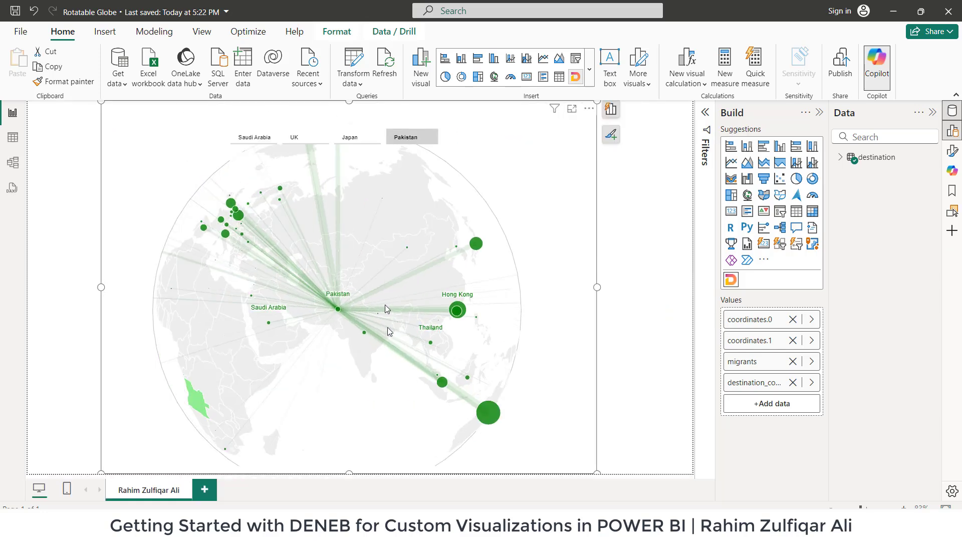
# Check the hover tooltips on the Pakistan, Singapore and Macao bubbles, then open the visual's options
pyautogui.moveTo(338, 311)
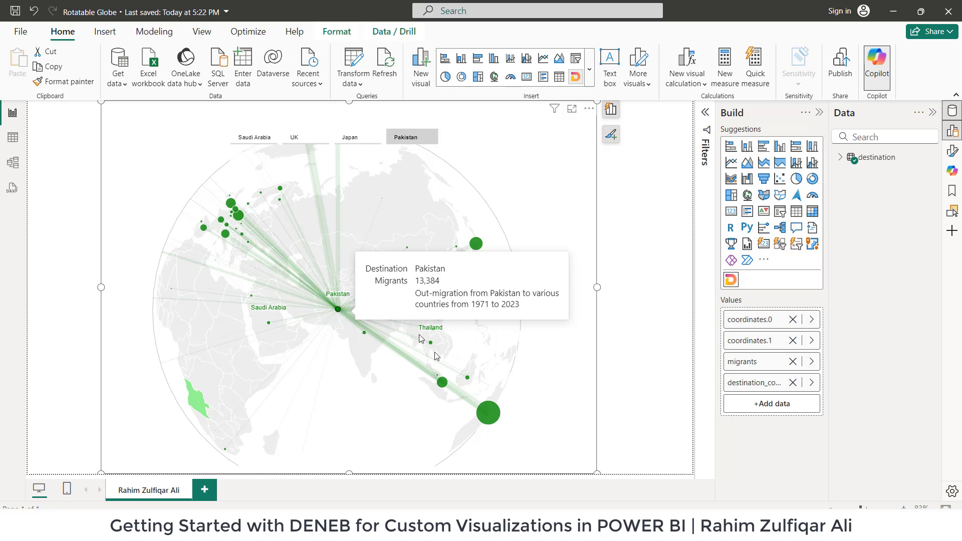
pyautogui.moveTo(447, 383)
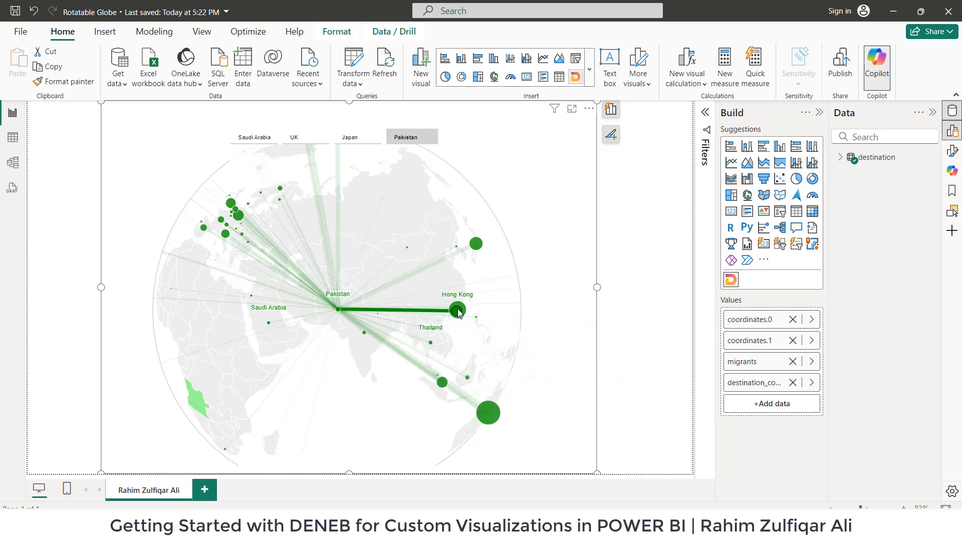
pyautogui.moveTo(458, 311)
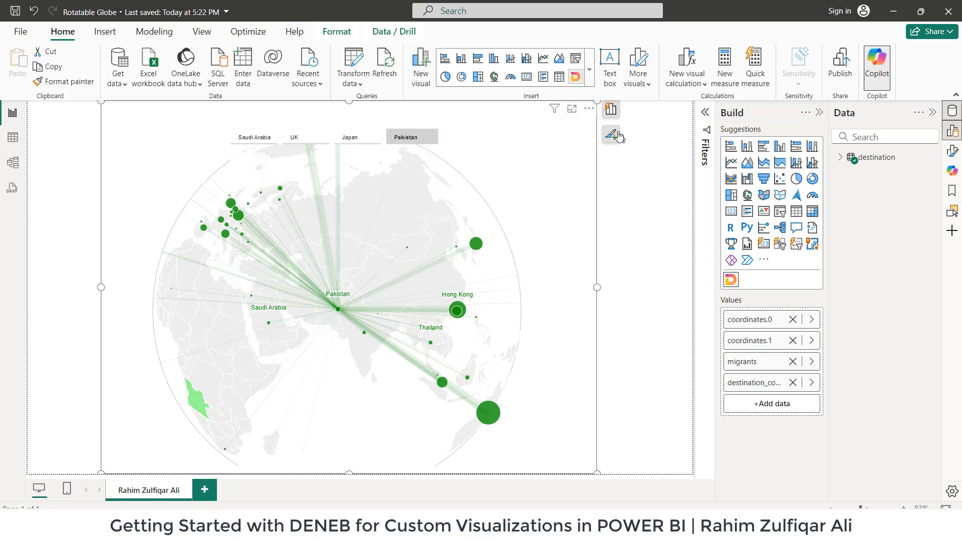
pyautogui.click(589, 109)
# Edit the globe in Deneb and inspect the tooltip signal expression for Destination and Migrants
pyautogui.click(618, 123)
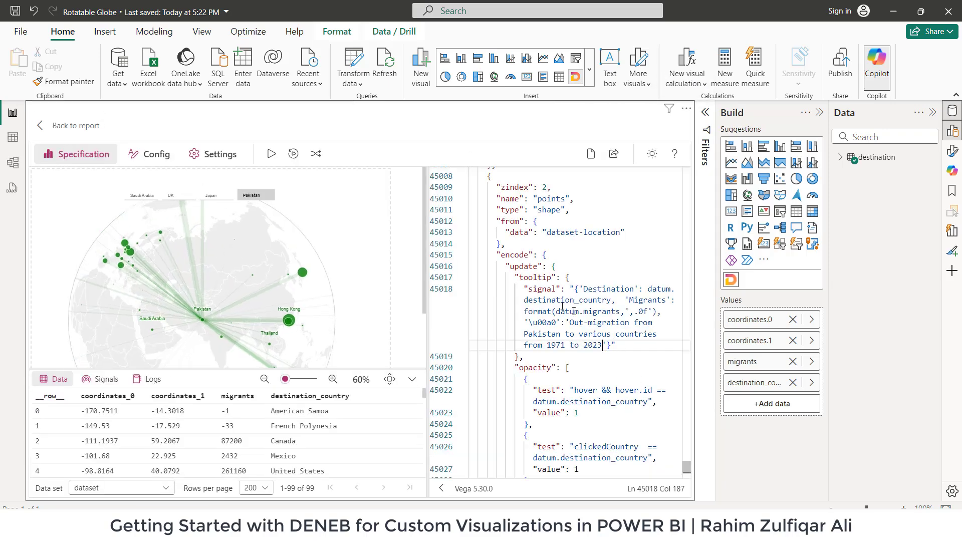
pyautogui.moveTo(516, 275); pyautogui.dragTo(576, 279)
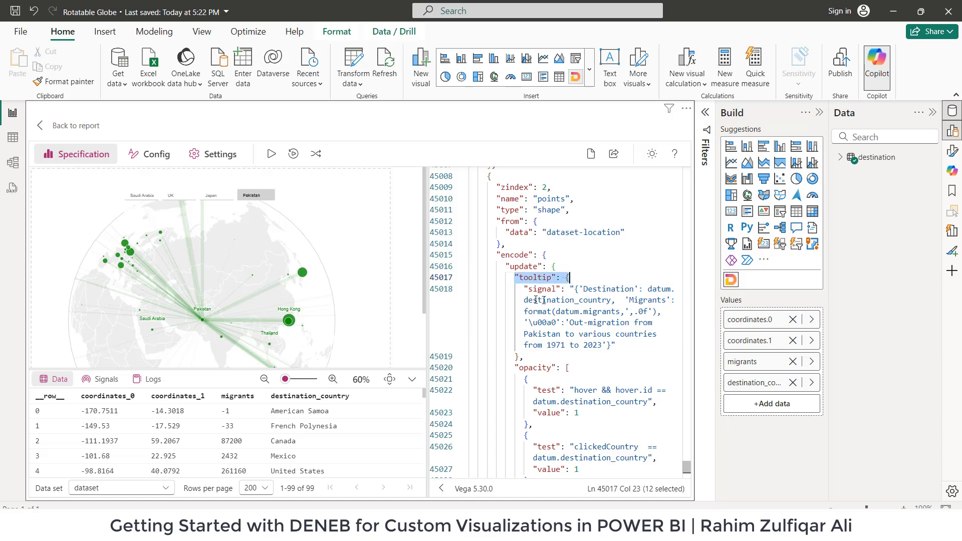
pyautogui.moveTo(518, 289); pyautogui.dragTo(626, 352)
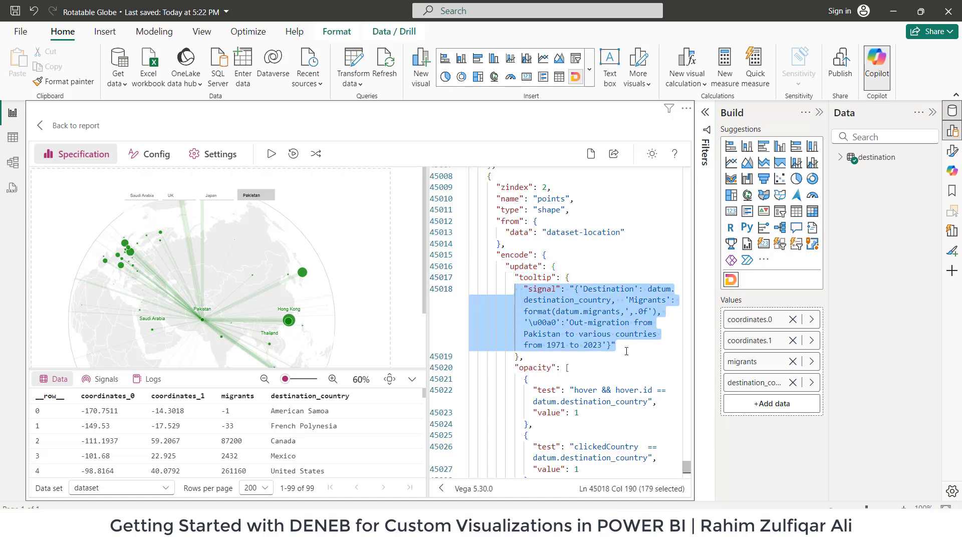
pyautogui.click(637, 351)
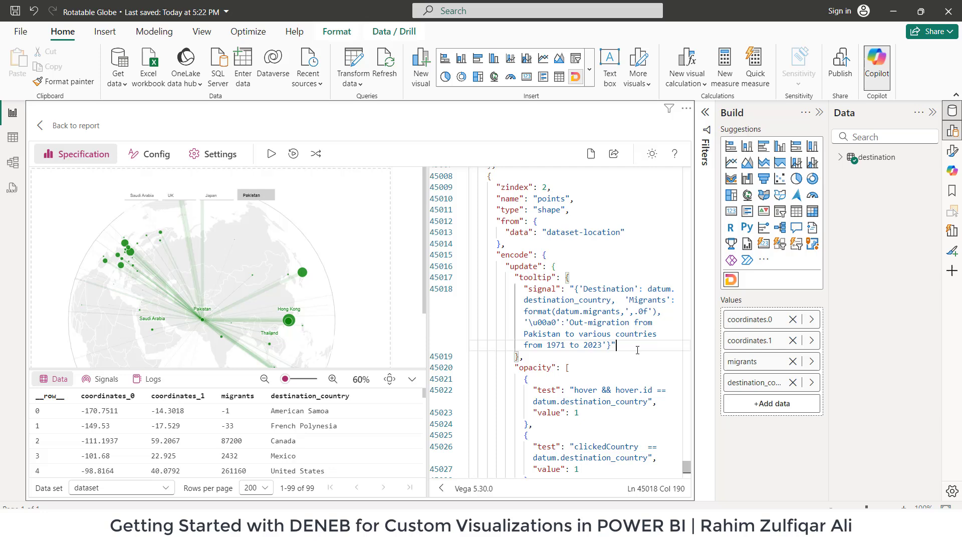
# Scroll through the rest of the Vega spec and preview the world-map dataset's 177 features
pyautogui.moveTo(687, 469); pyautogui.dragTo(690, 170)
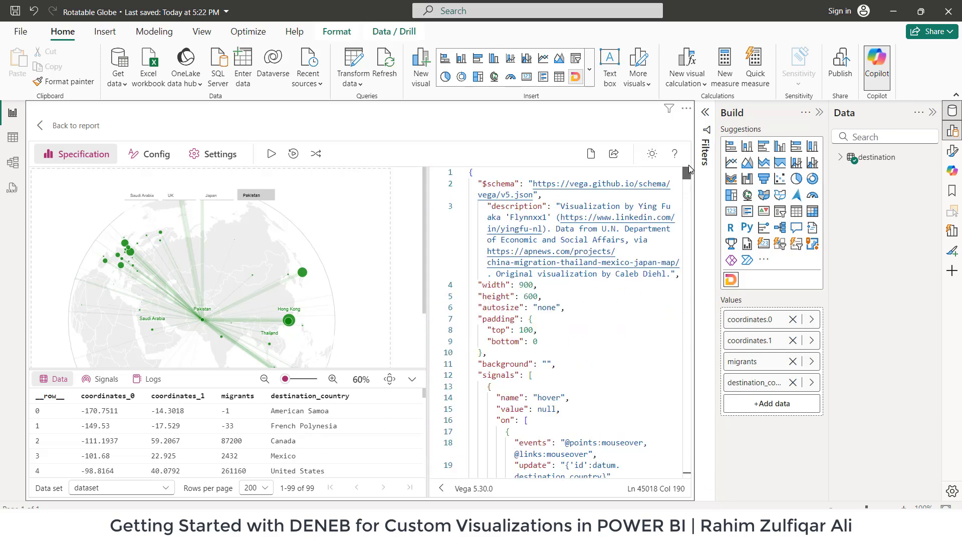
pyautogui.scroll(-2, 582, 309)
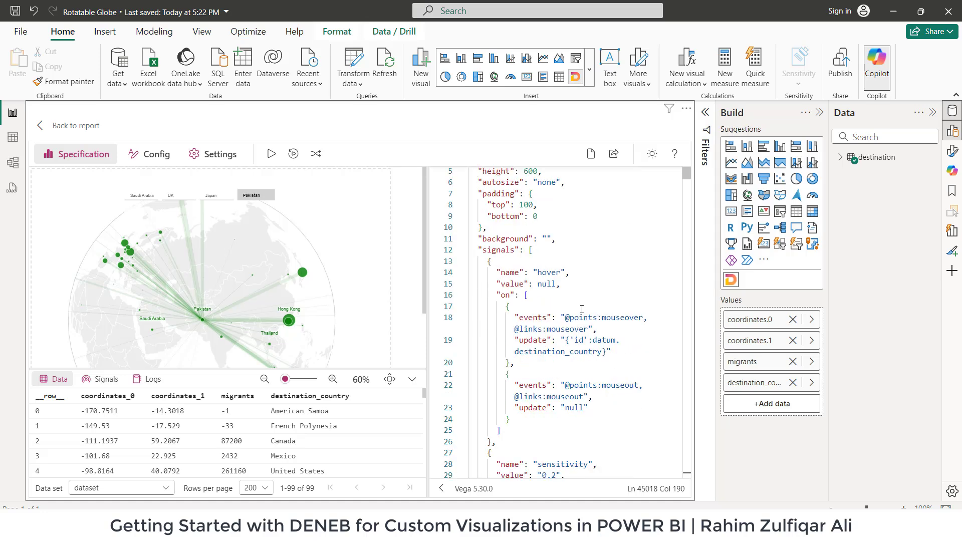
pyautogui.scroll(-5, 581, 309)
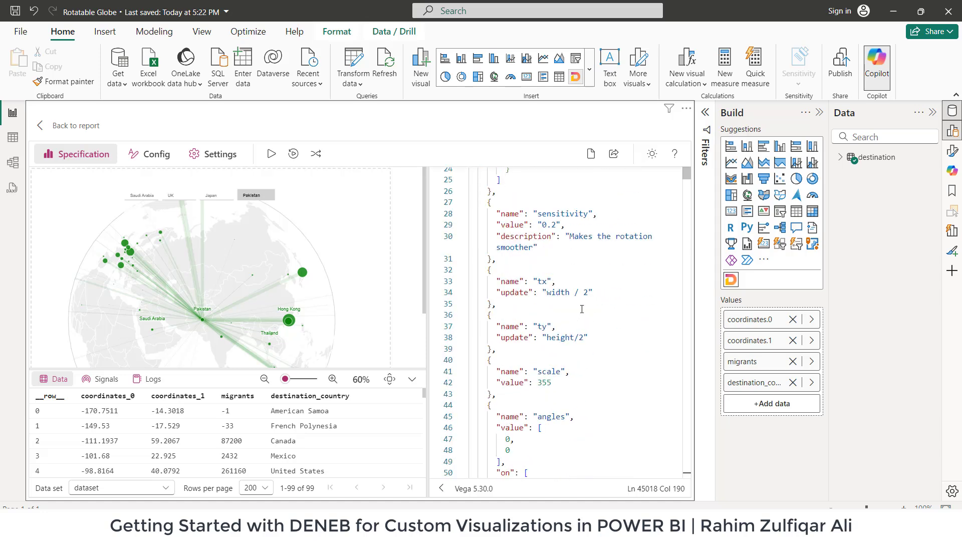
pyautogui.scroll(-8, 581, 309)
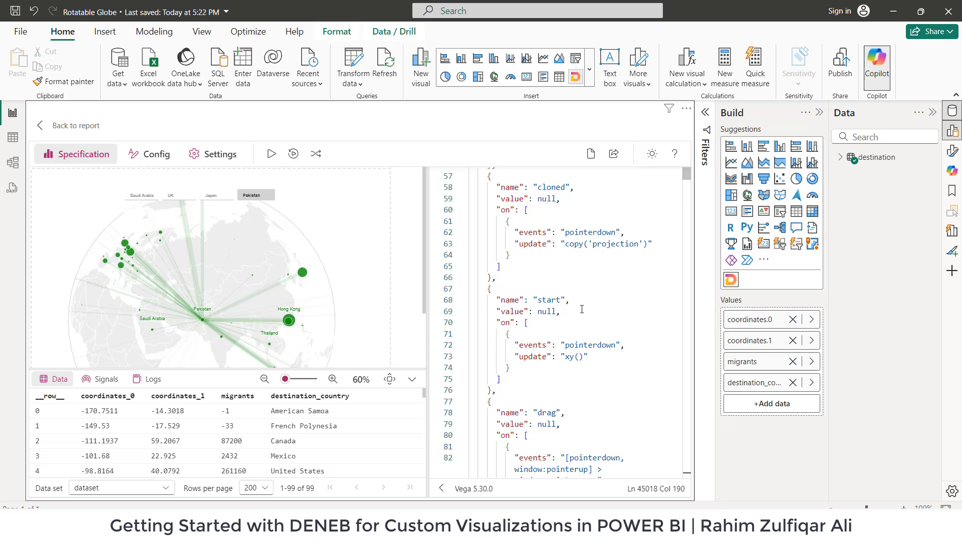
pyautogui.scroll(-1, 581, 309)
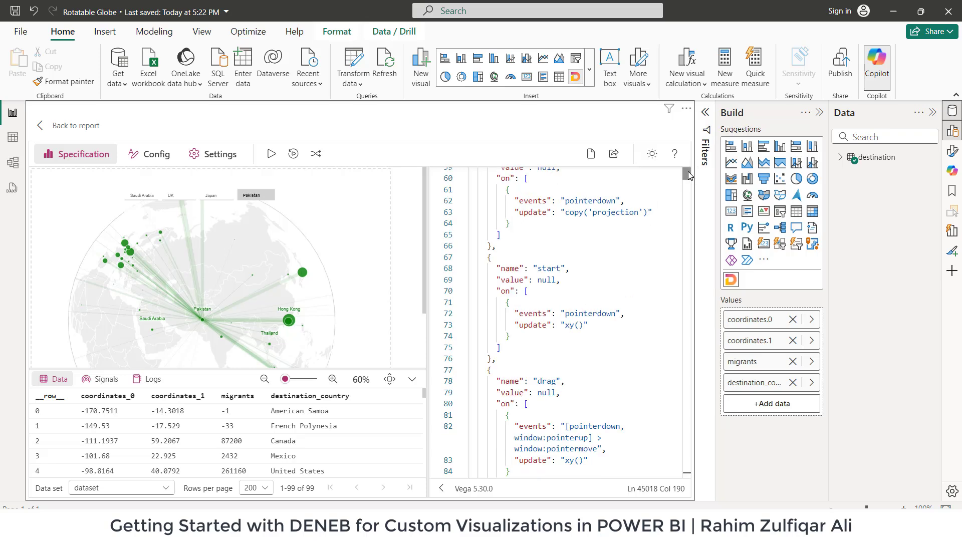
pyautogui.moveTo(686, 173); pyautogui.dragTo(695, 421)
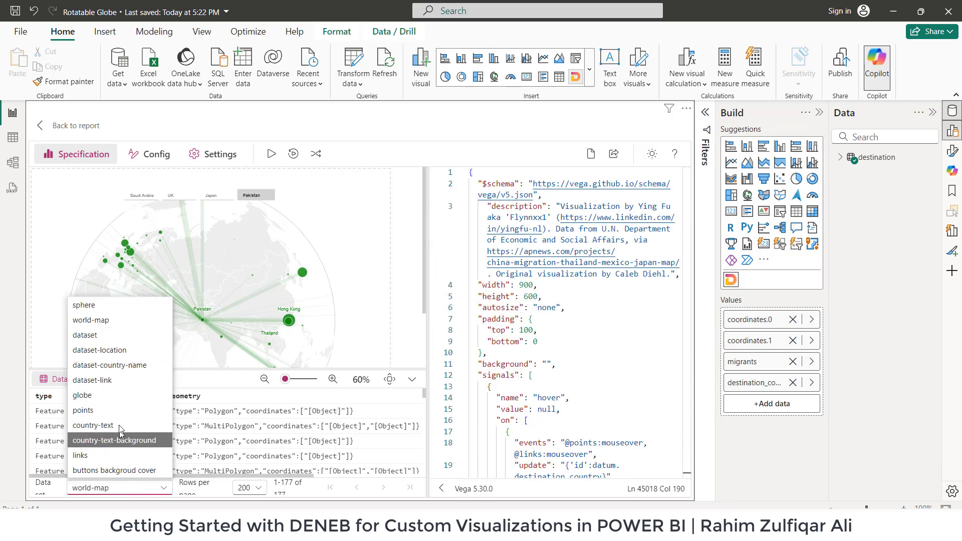
# Rotate the globe preview to bring its southern regions into view
pyautogui.press('Escape')
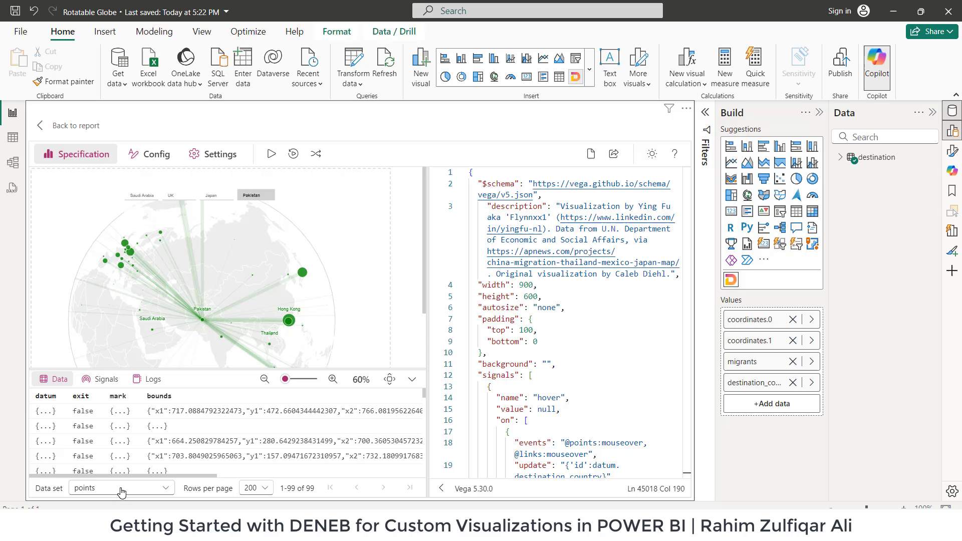
pyautogui.click(121, 489)
pyautogui.click(221, 387)
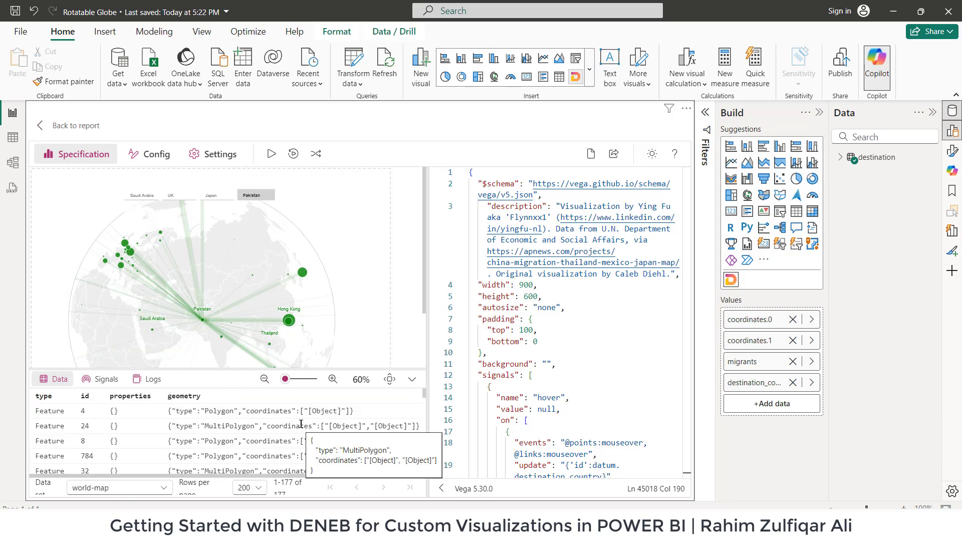
pyautogui.moveTo(227, 257); pyautogui.dragTo(227, 196)
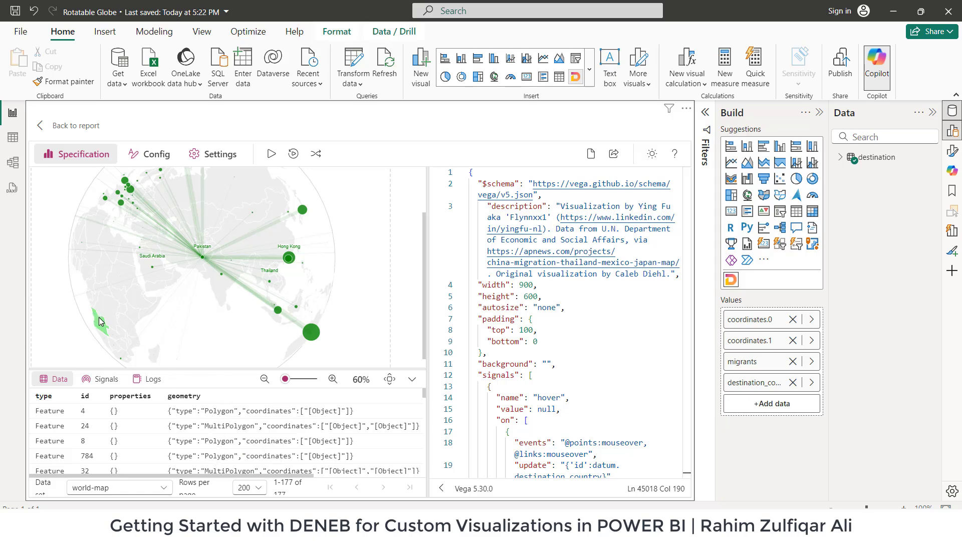
pyautogui.click(601, 330)
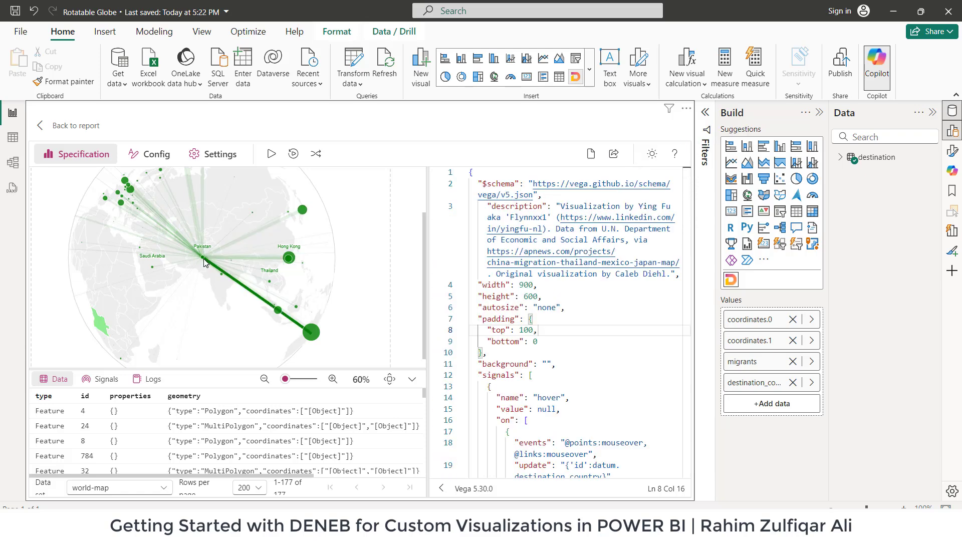
# Browse the sphere, then country-text, and finally the points dataset in the data preview
pyautogui.moveTo(204, 261)
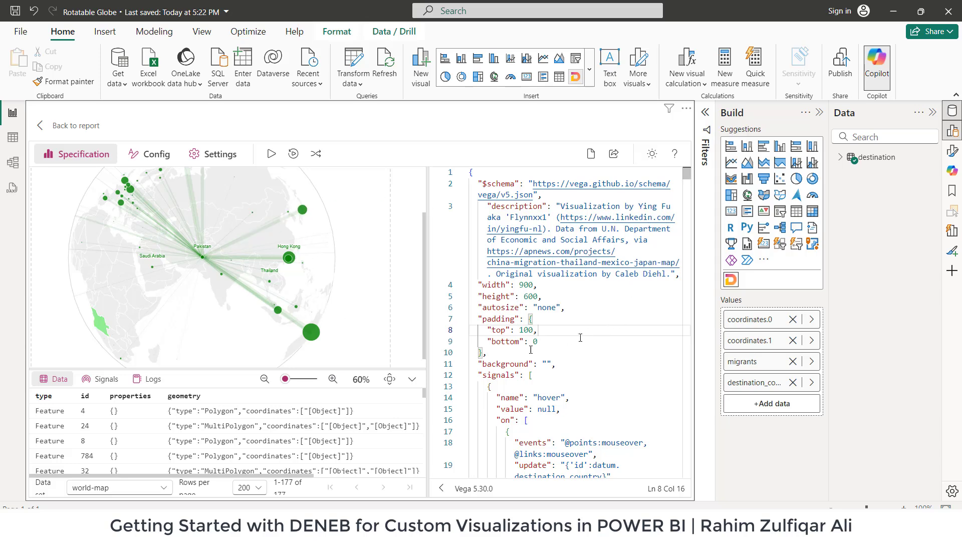
pyautogui.click(103, 488)
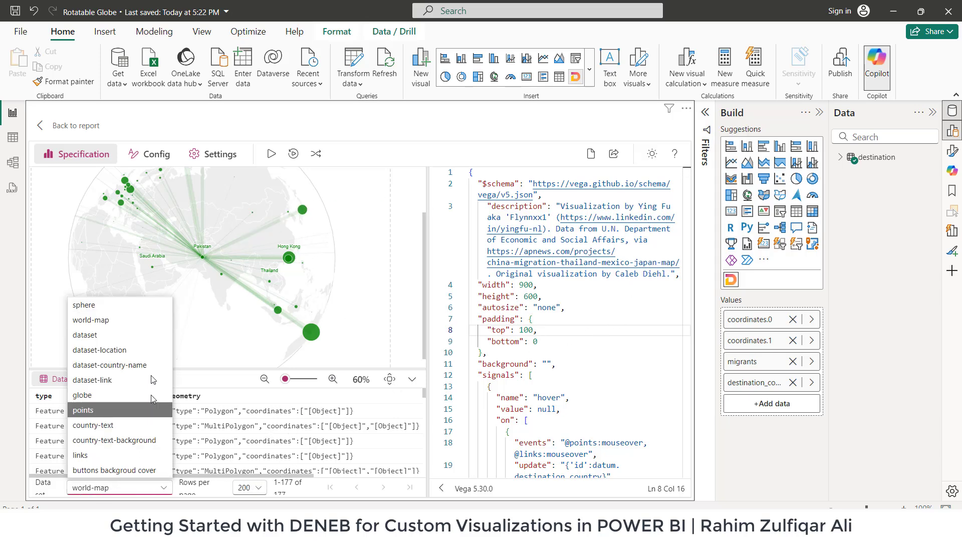
pyautogui.click(115, 310)
pyautogui.click(124, 488)
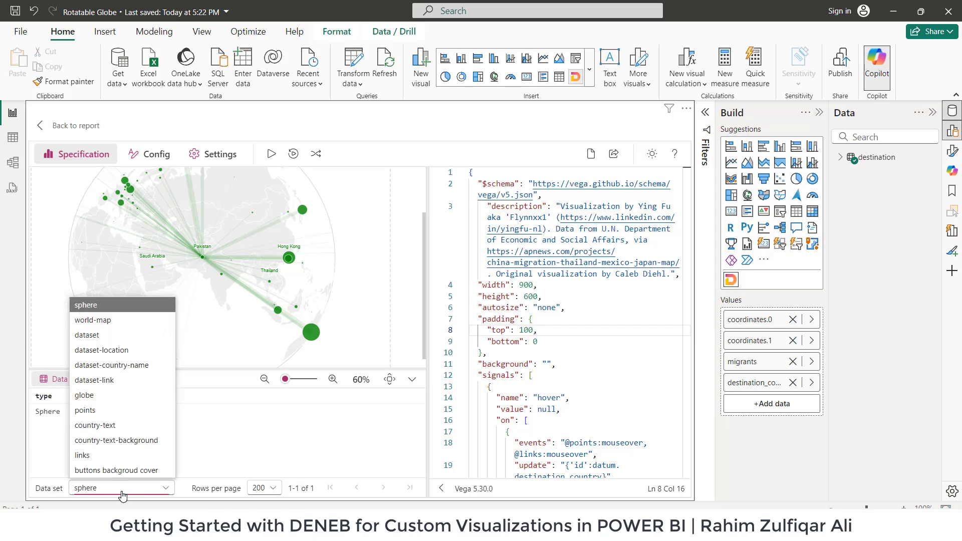
pyautogui.click(129, 424)
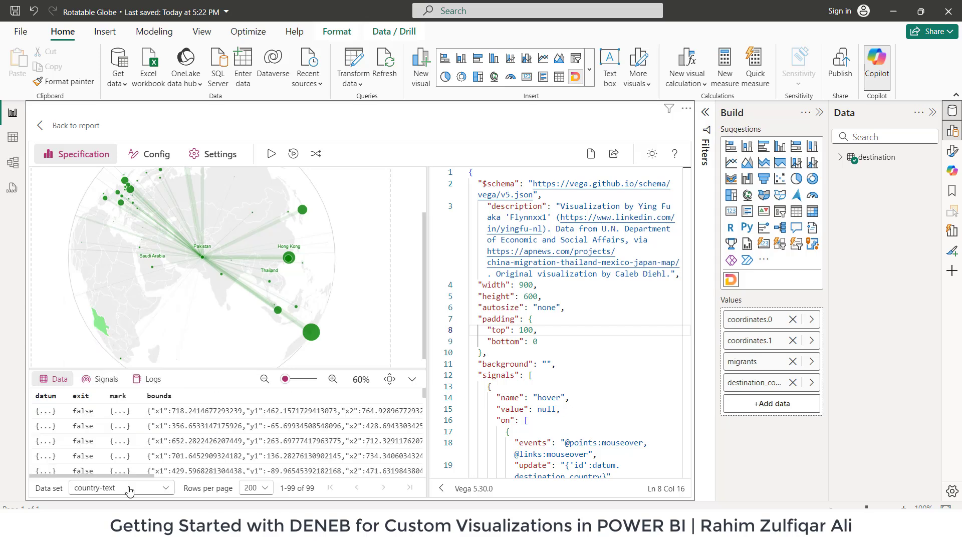
pyautogui.click(129, 489)
pyautogui.click(135, 410)
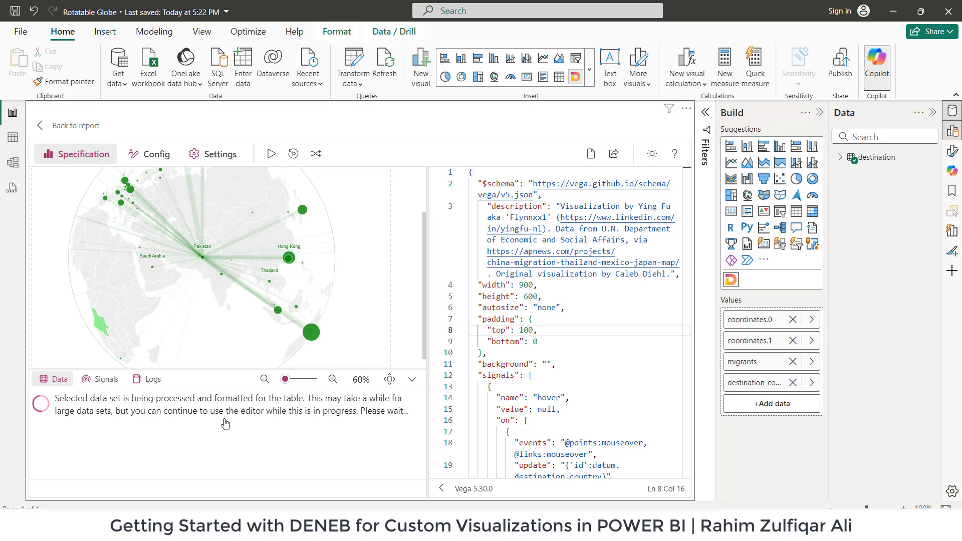